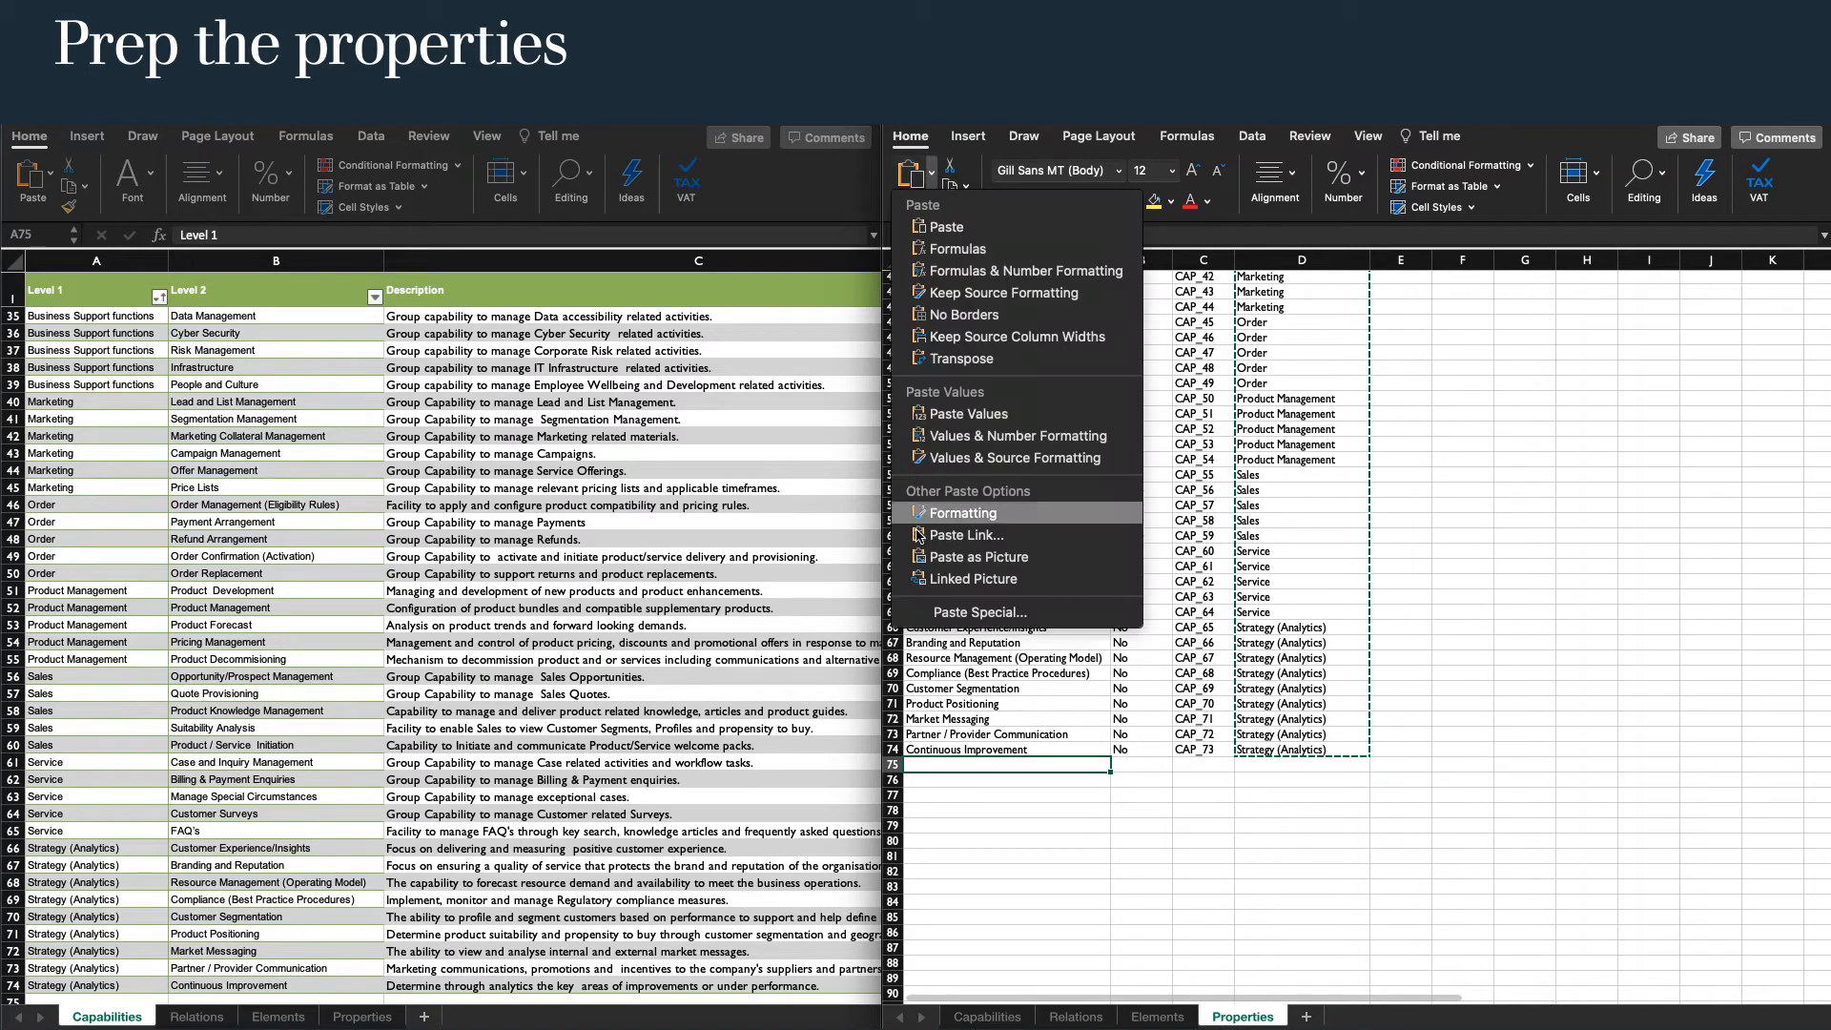
Paste the copied Level 1 entries as values from A75 and remove duplicates within the current selection only.
click(963, 418)
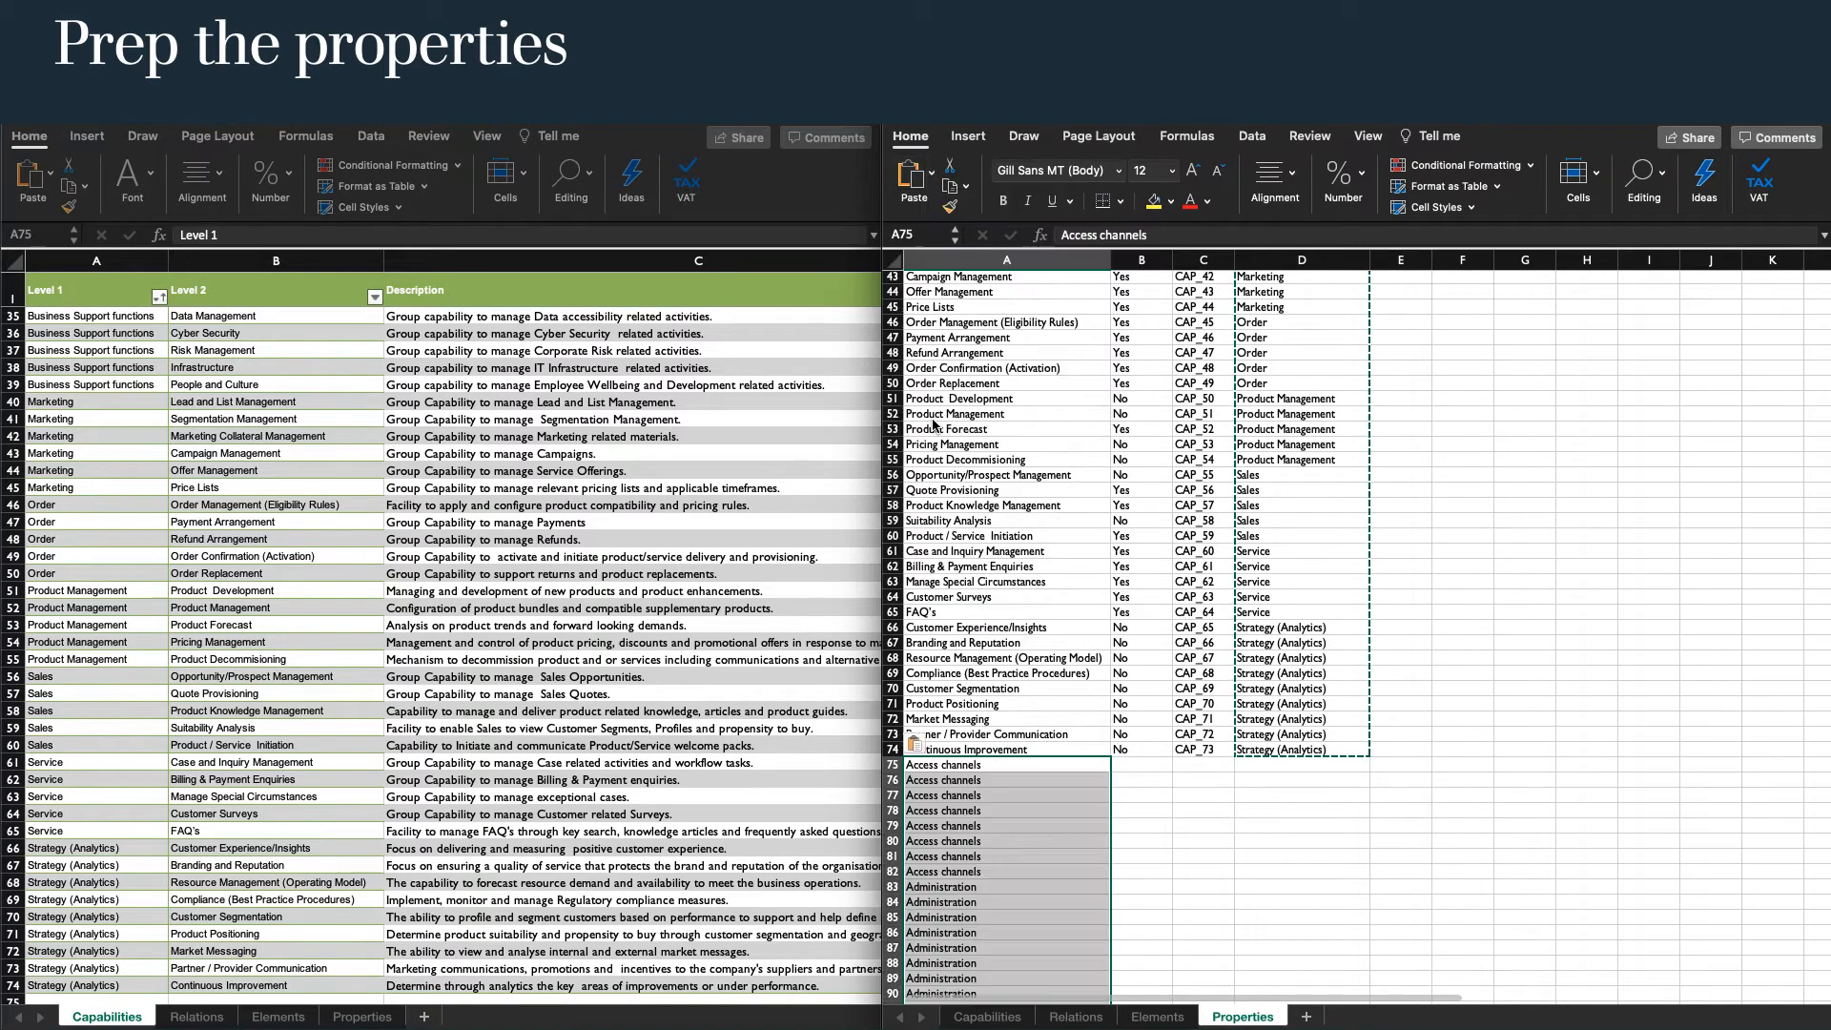
click(1252, 136)
click(1520, 210)
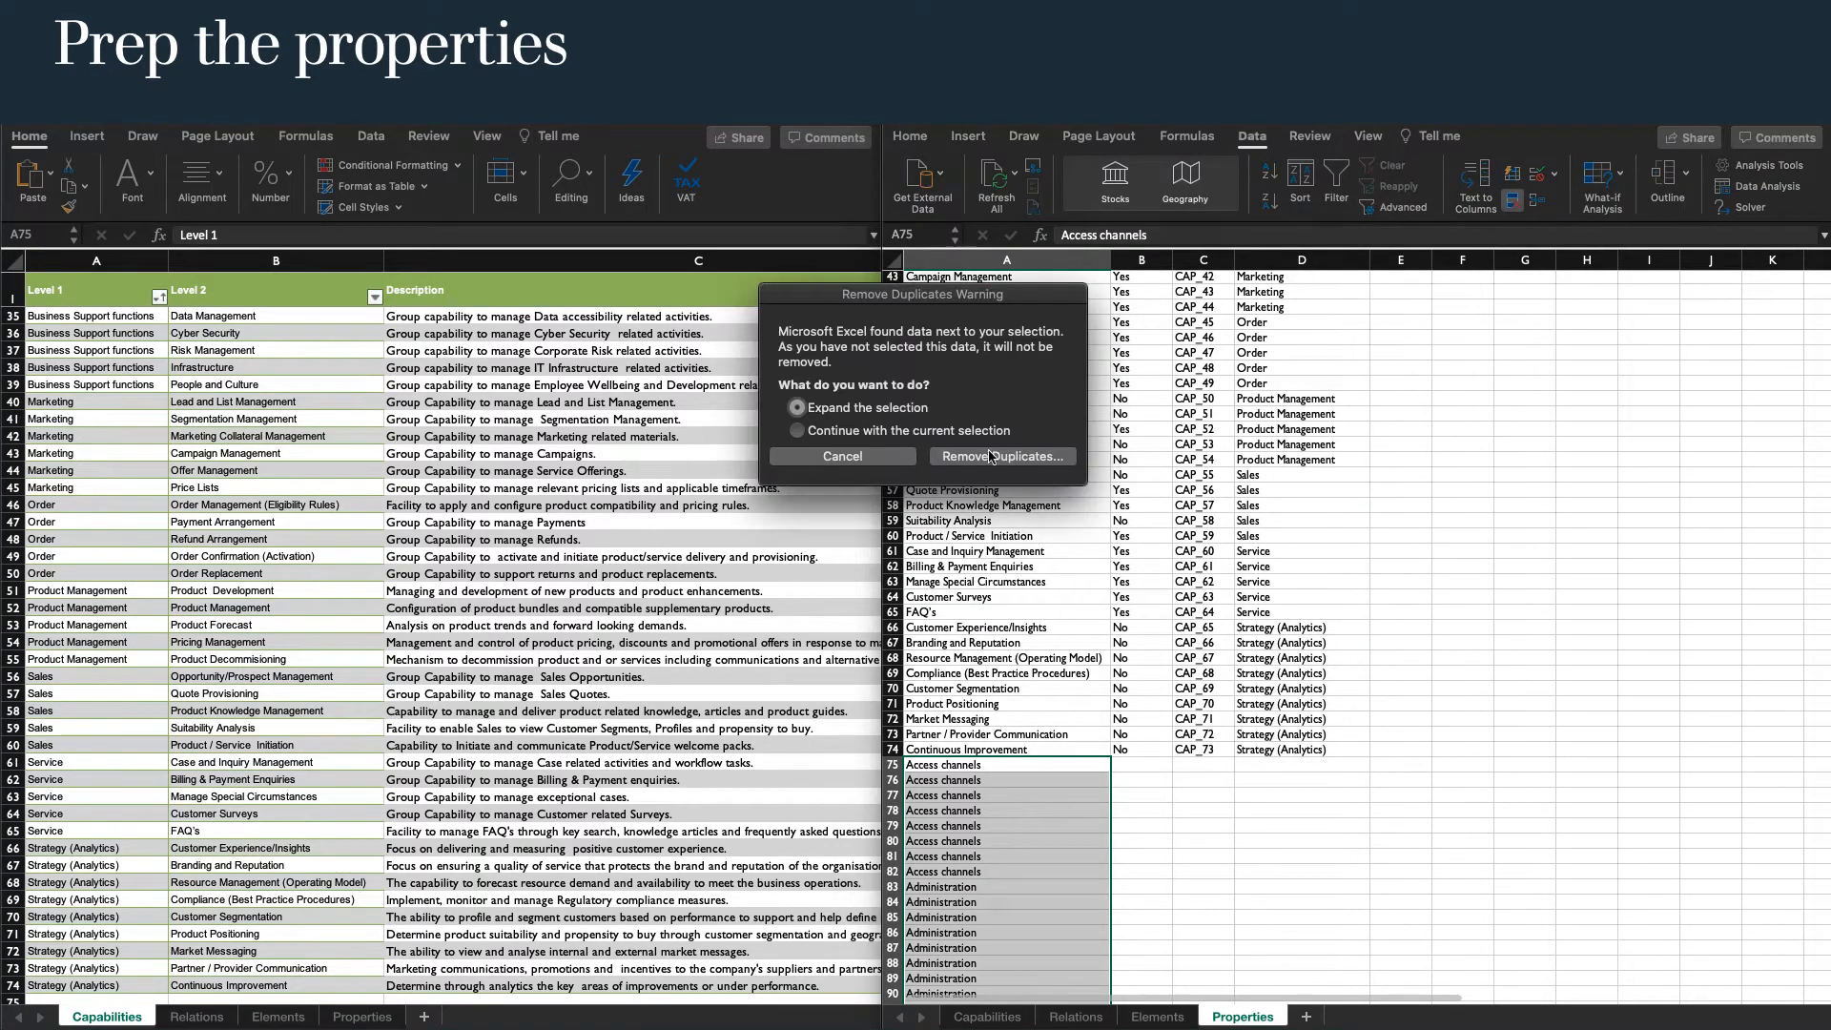
click(843, 431)
click(990, 456)
click(1319, 980)
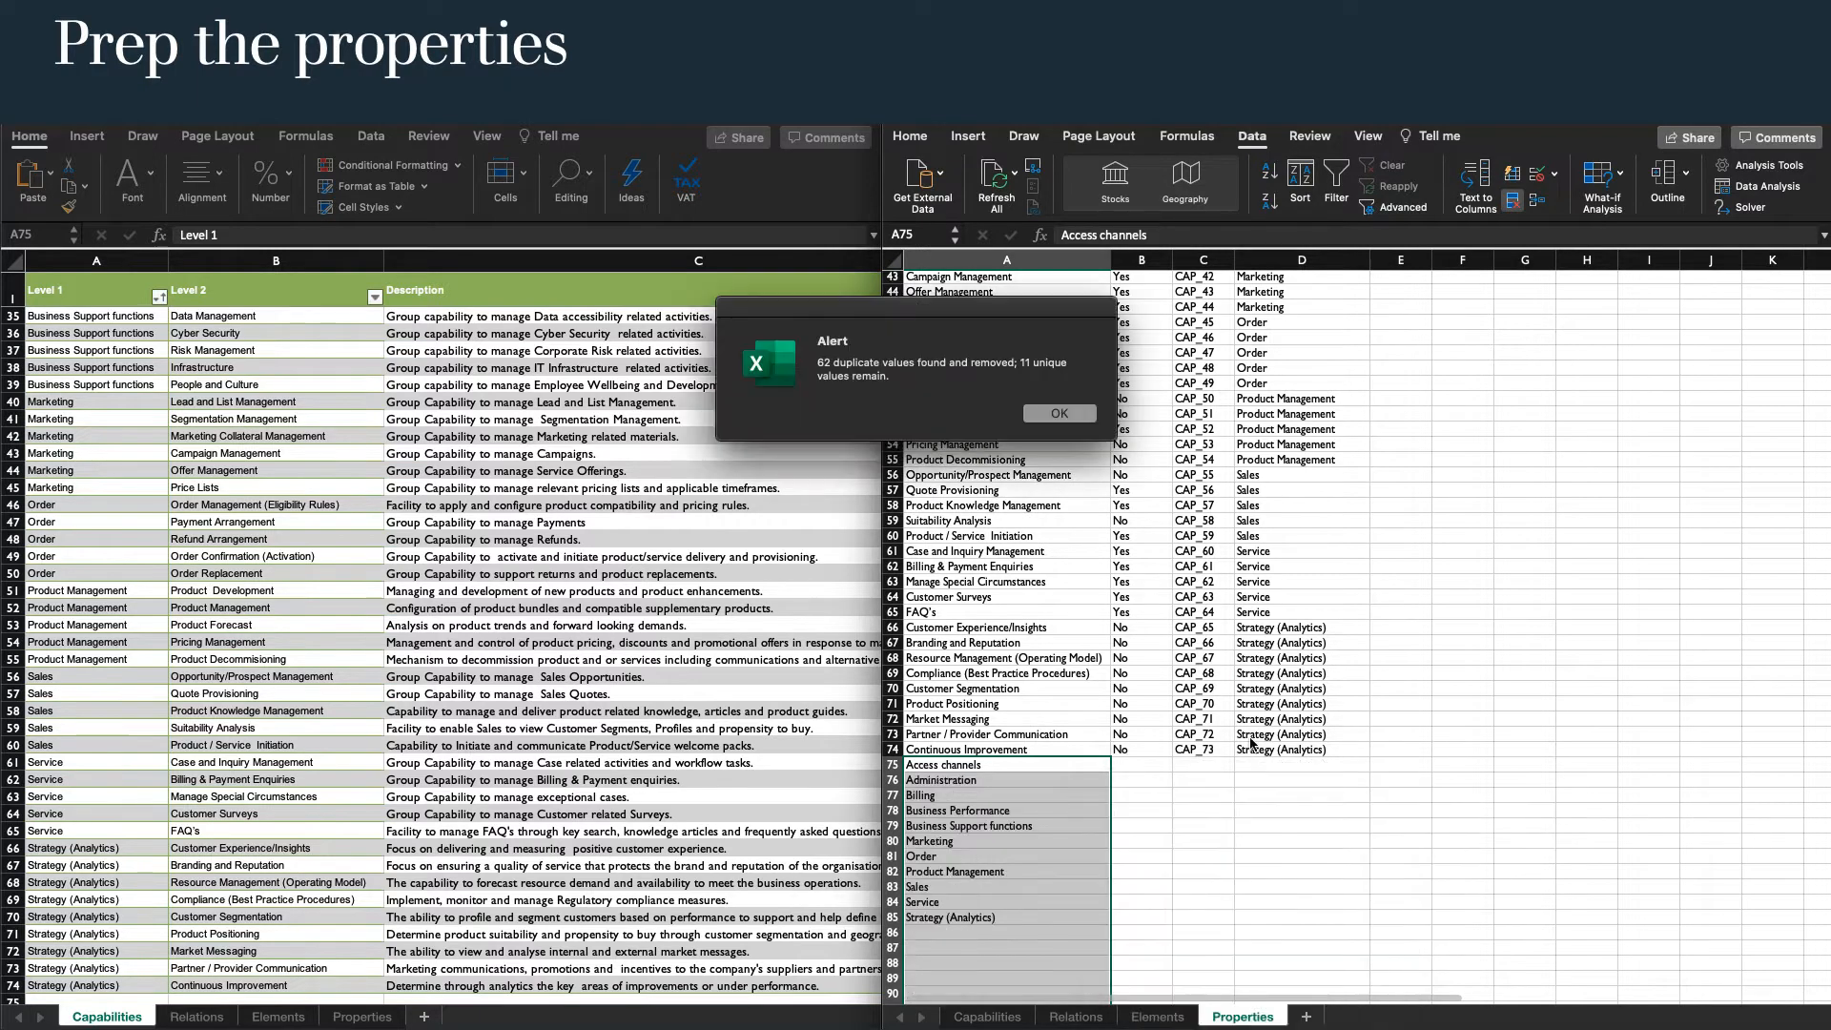
click(1090, 458)
Enter 1 in D75 and fill it down the Level 1 column to D85.
click(1263, 766)
text(1)
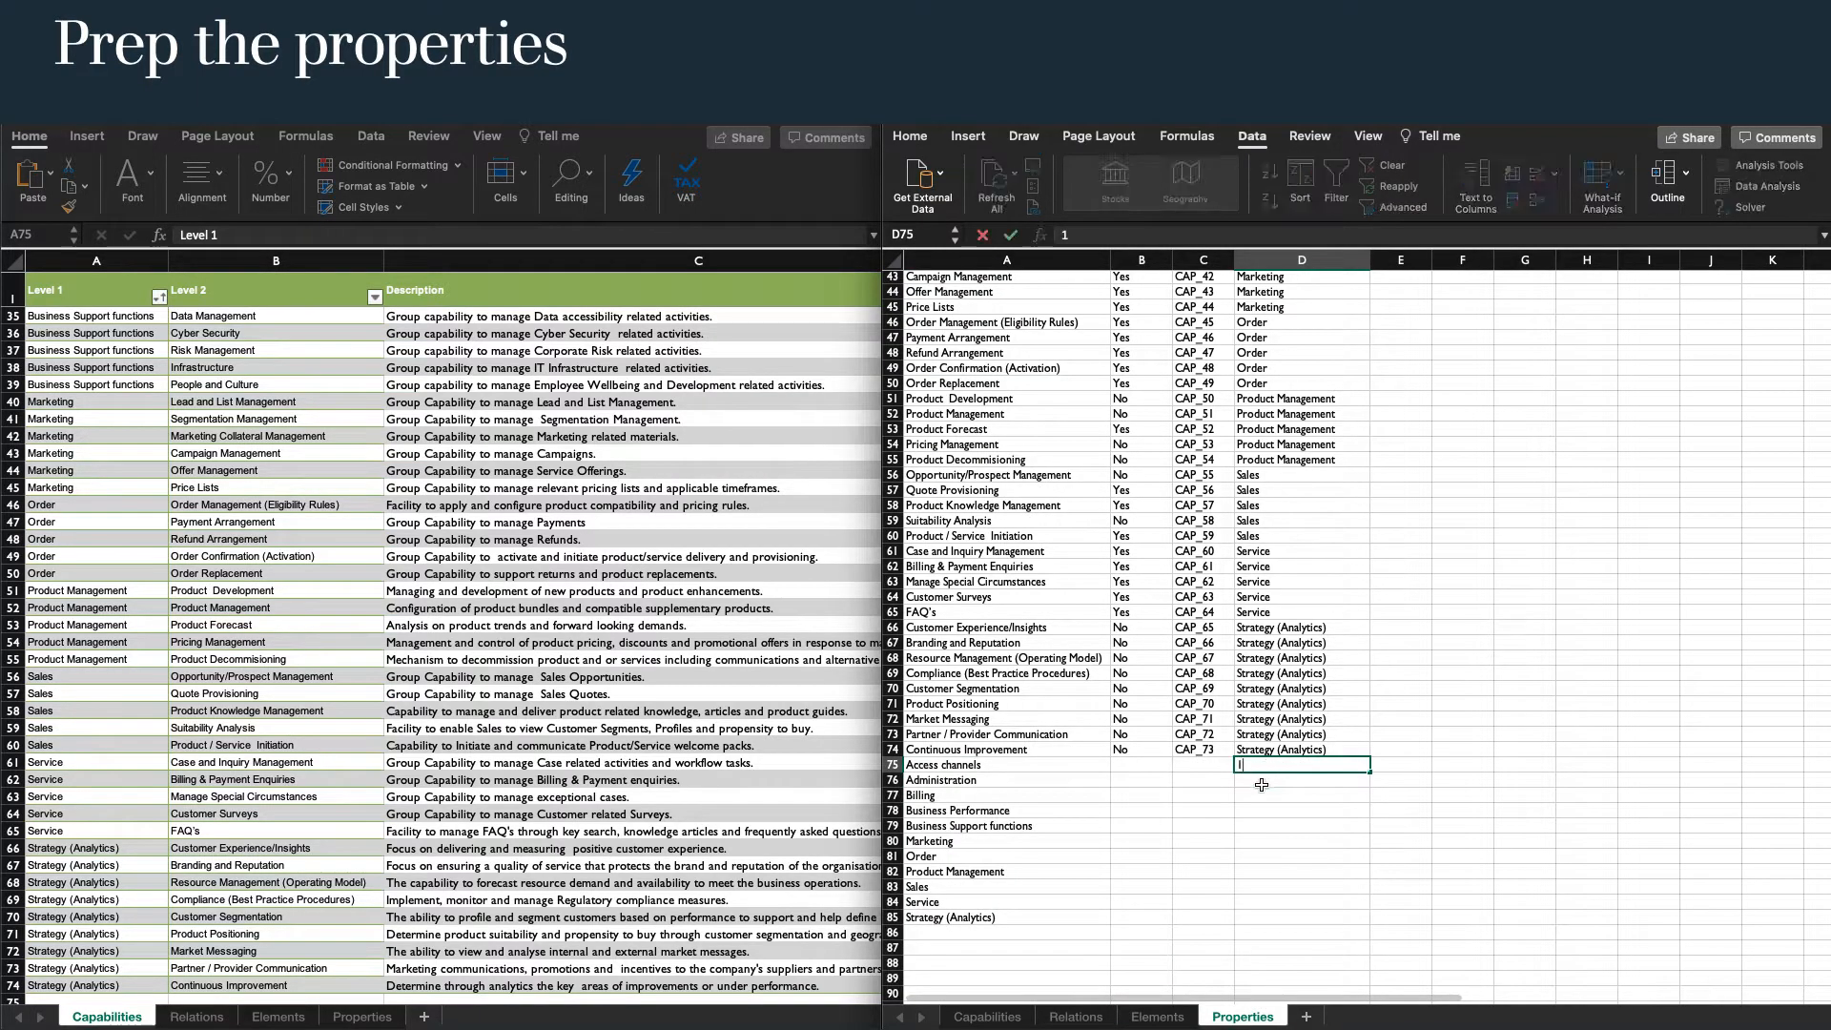
drag(1374, 769, 1383, 930)
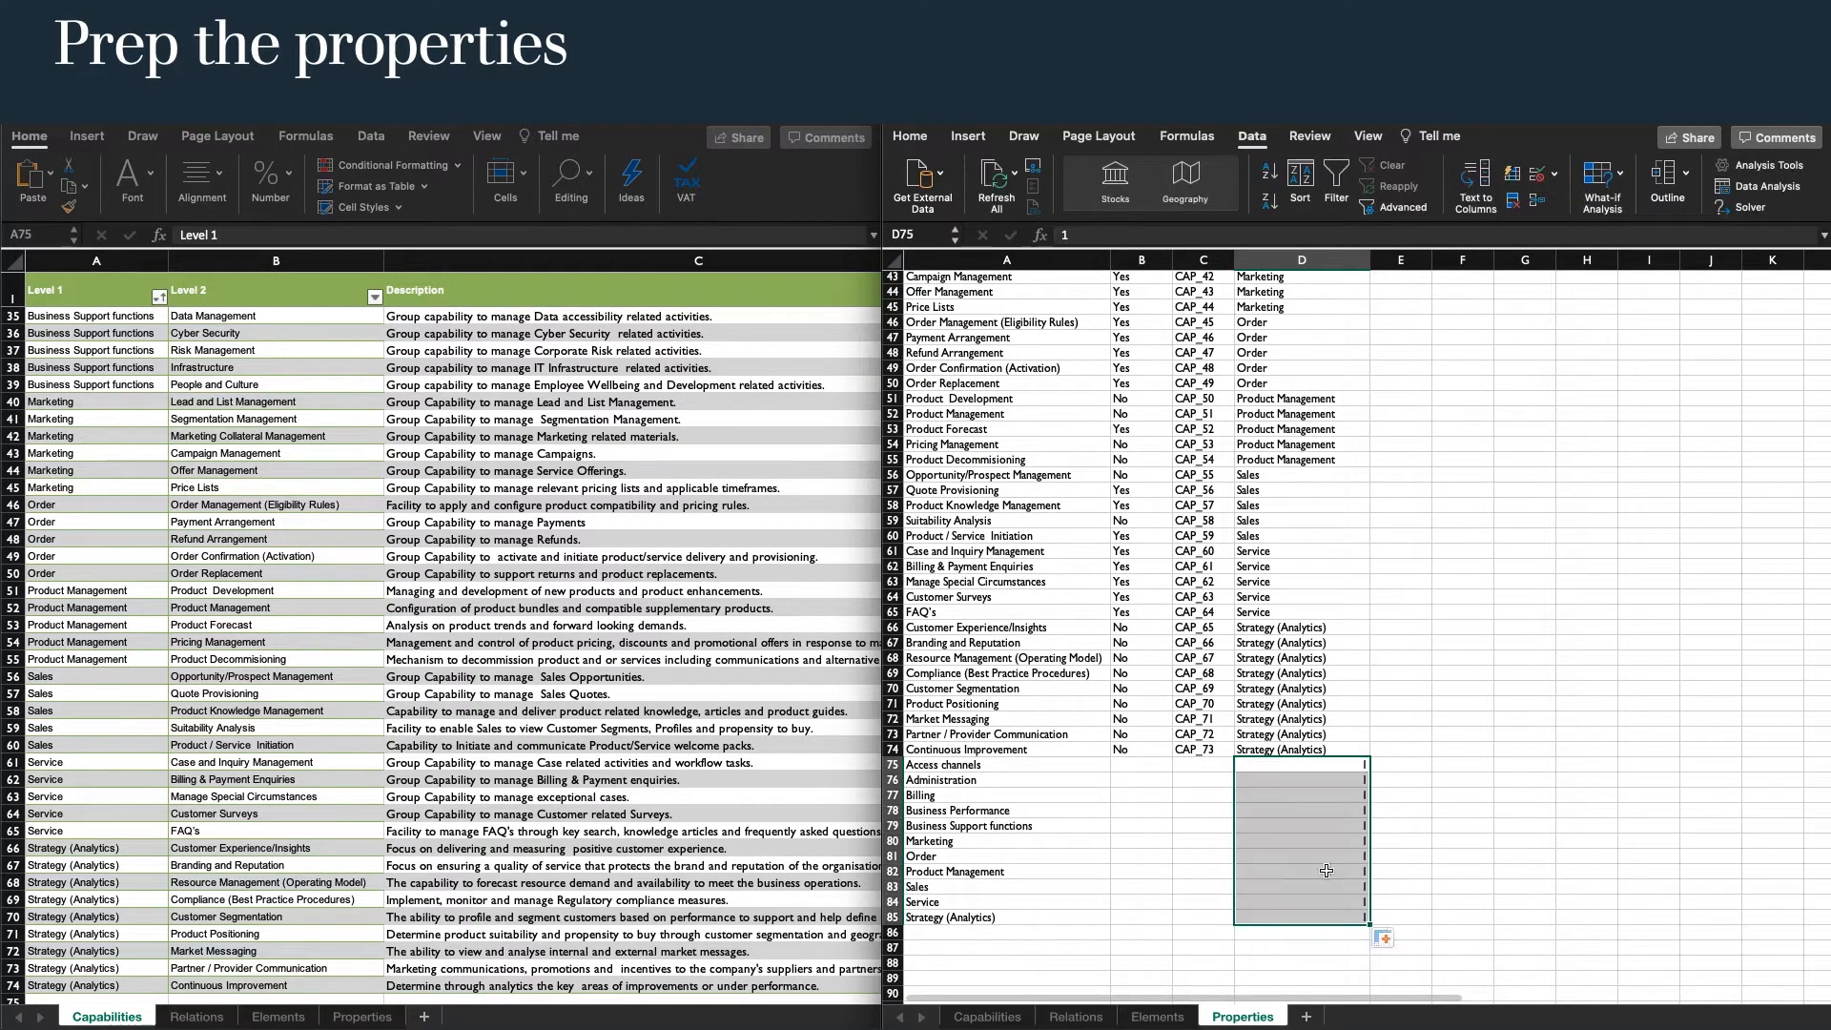
Extend the Reference numbering from C74 down through C85 for the added Level 1 rows.
click(1125, 806)
click(1062, 798)
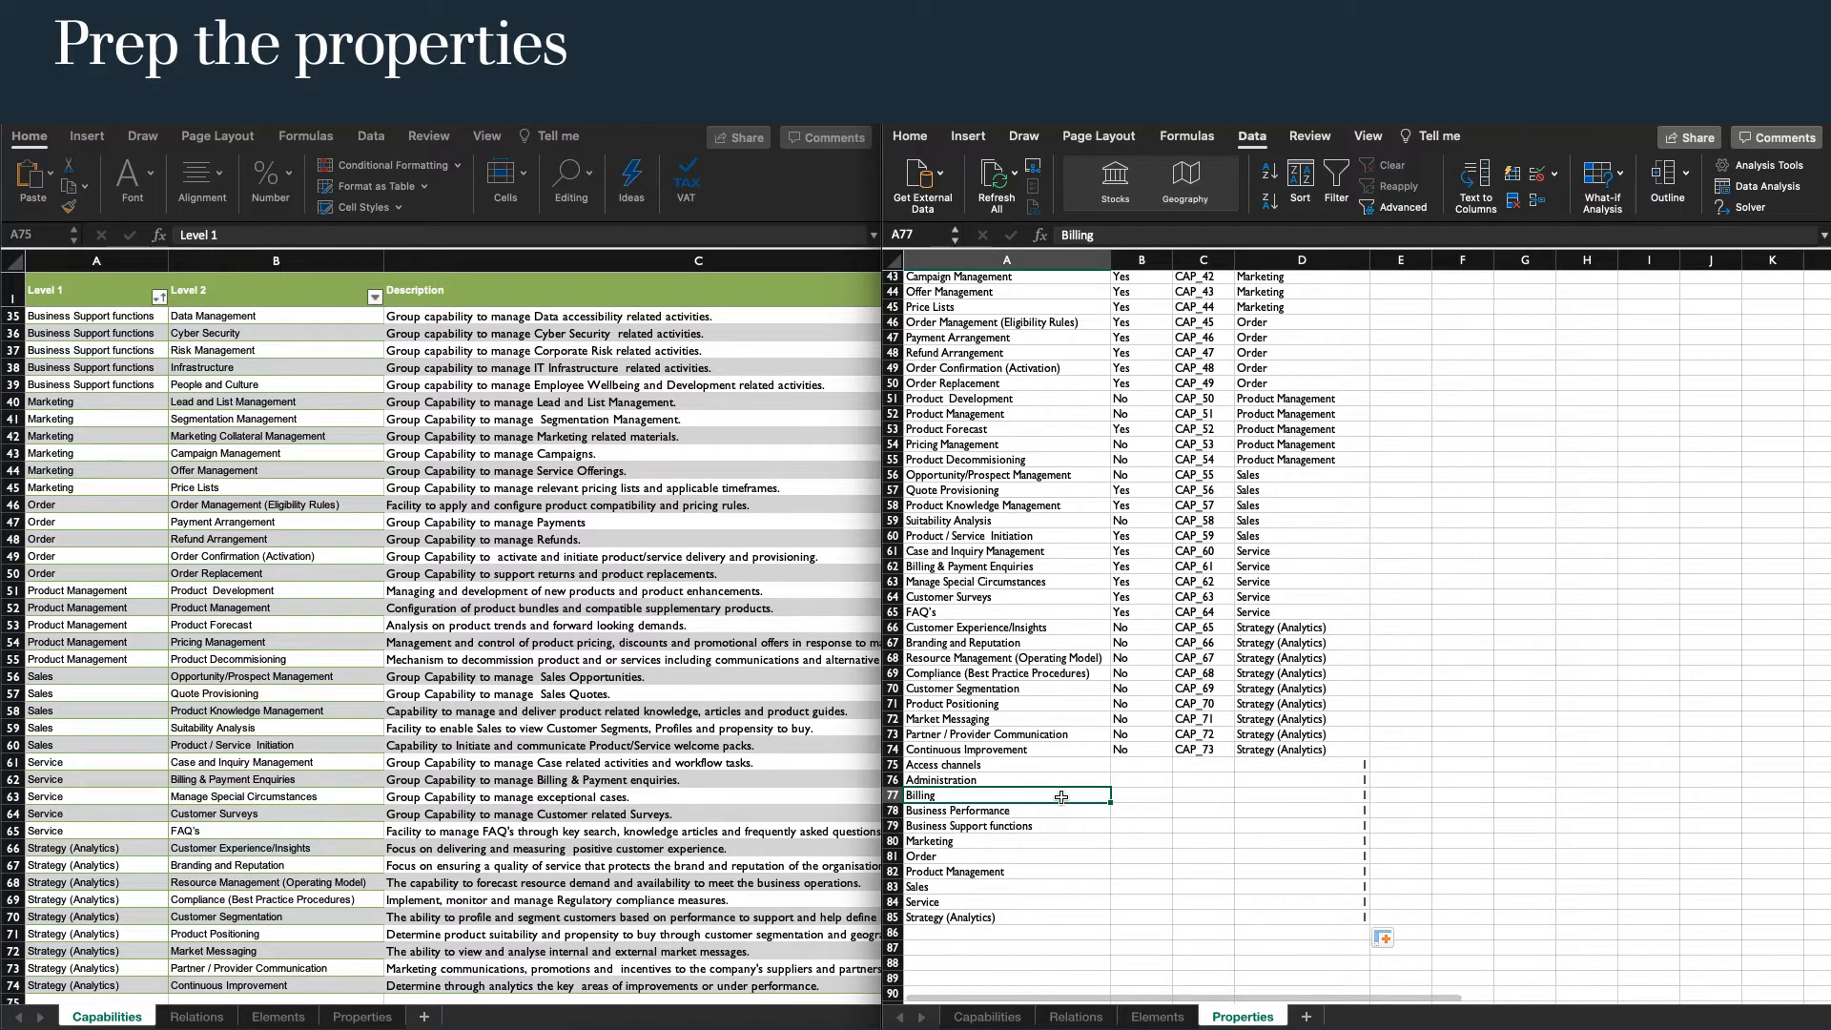
click(1193, 743)
double_click(1235, 756)
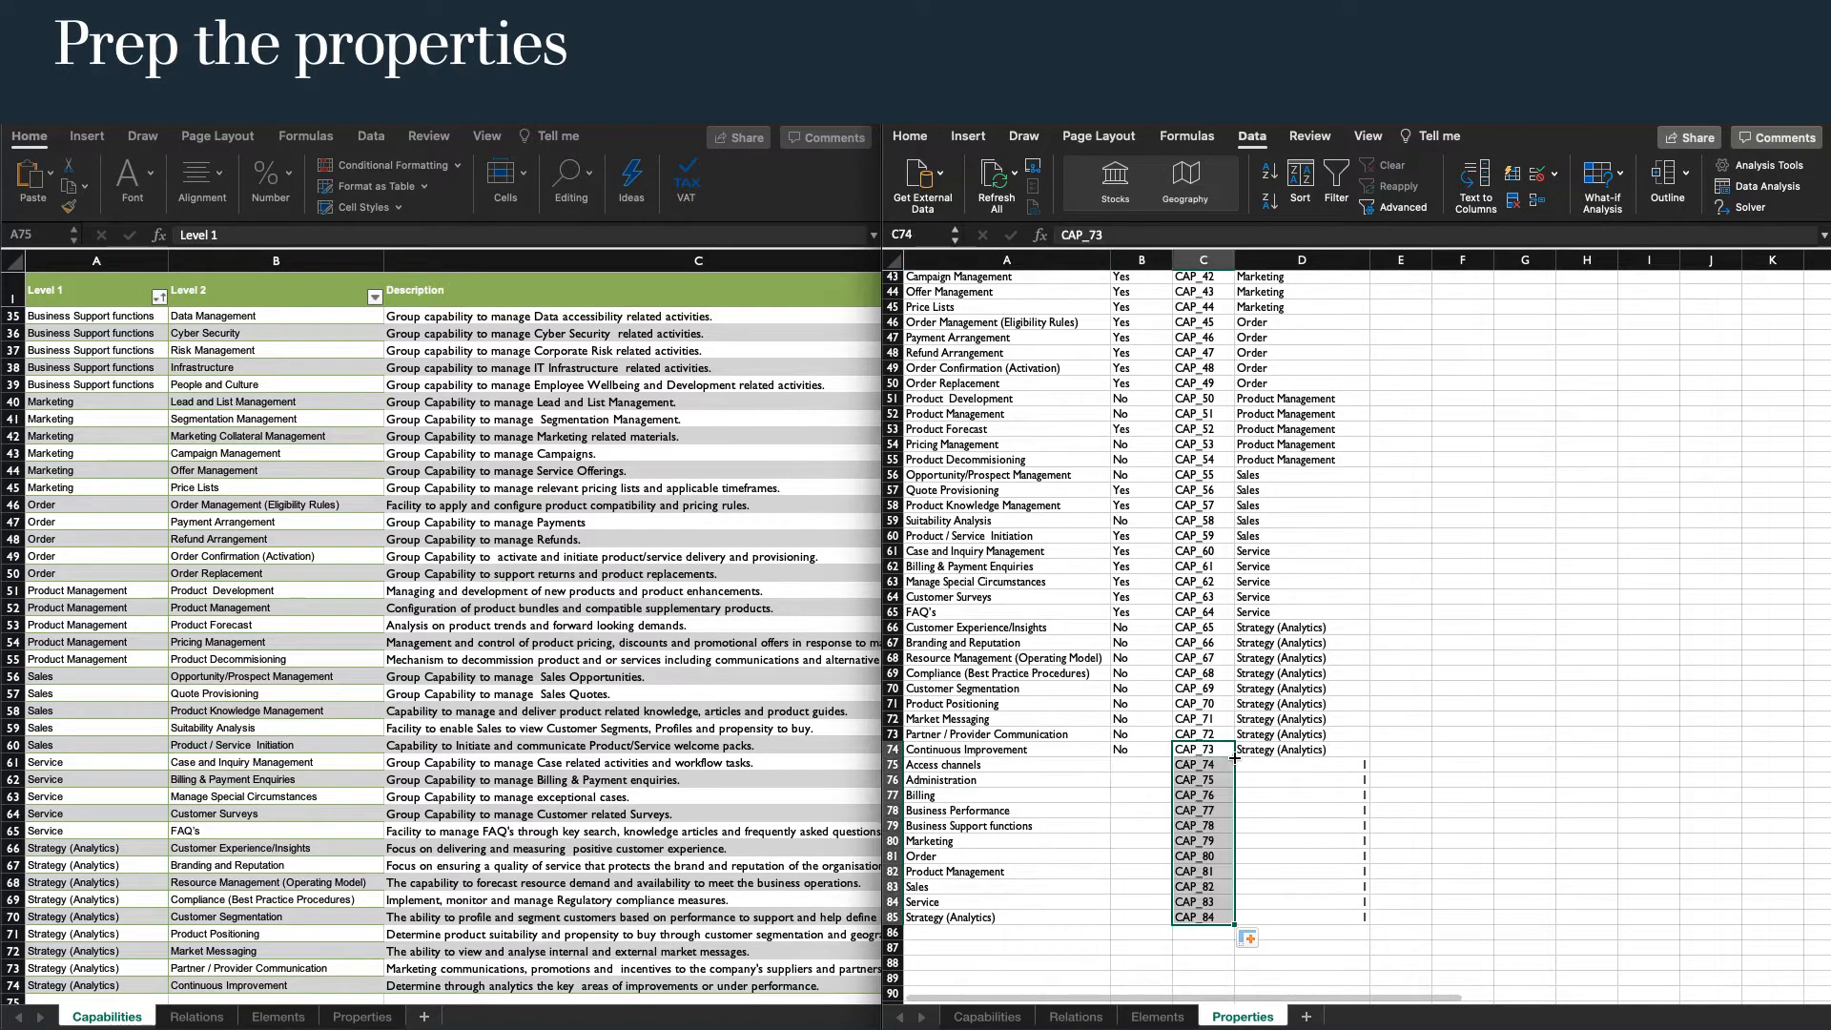
Convert the property data in A1:D85 into a table with headers.
scroll(1237, 758, up, 14)
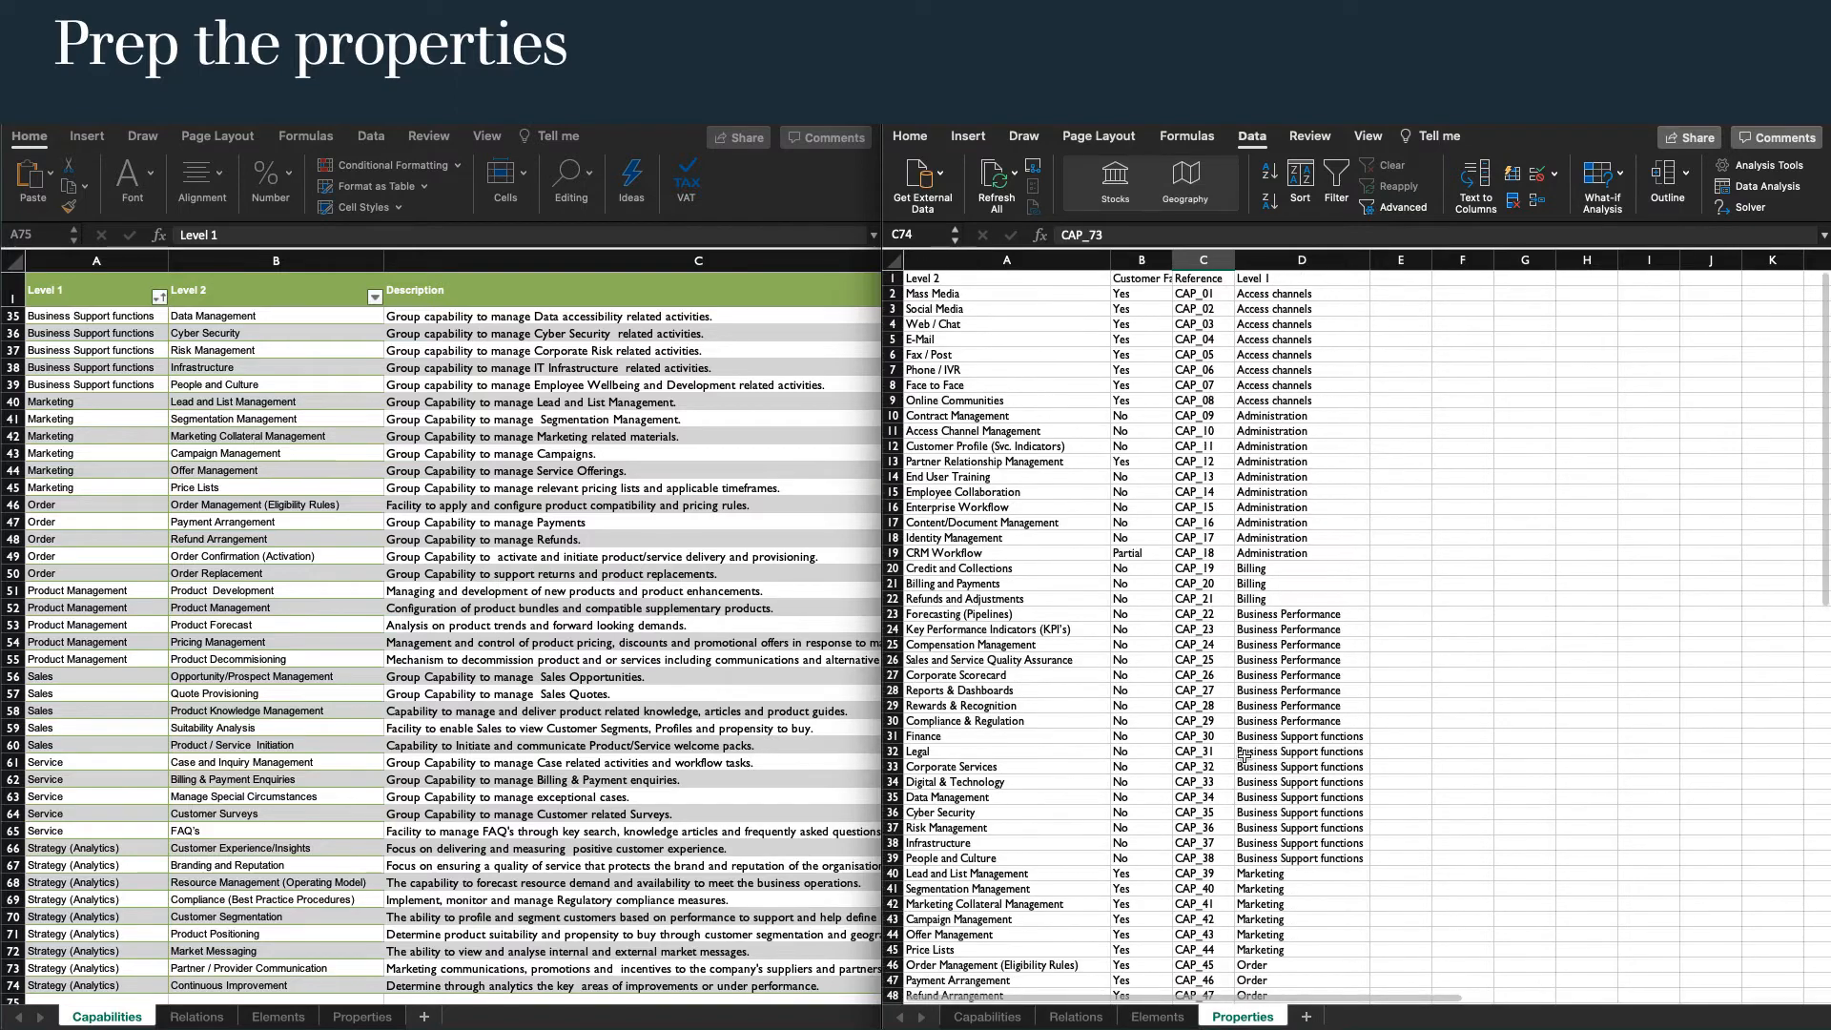
key(ctrl+Home)
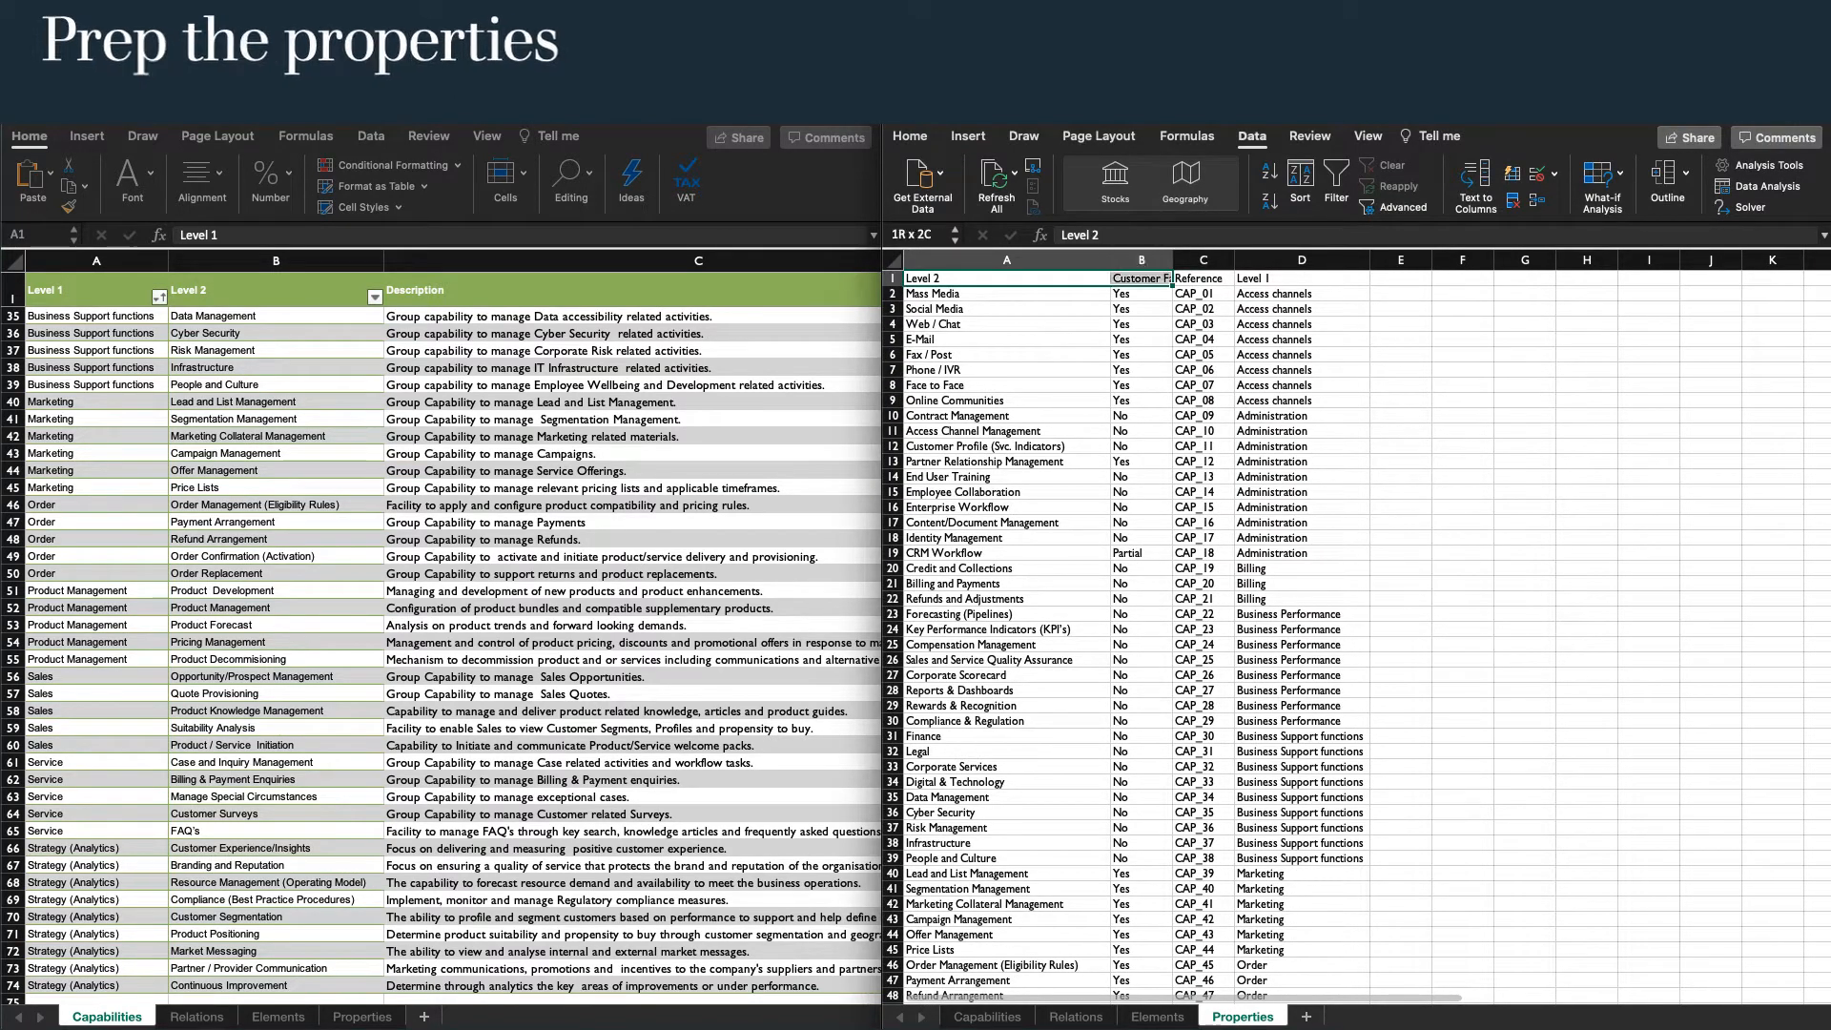
key(ctrl+shift+Right)
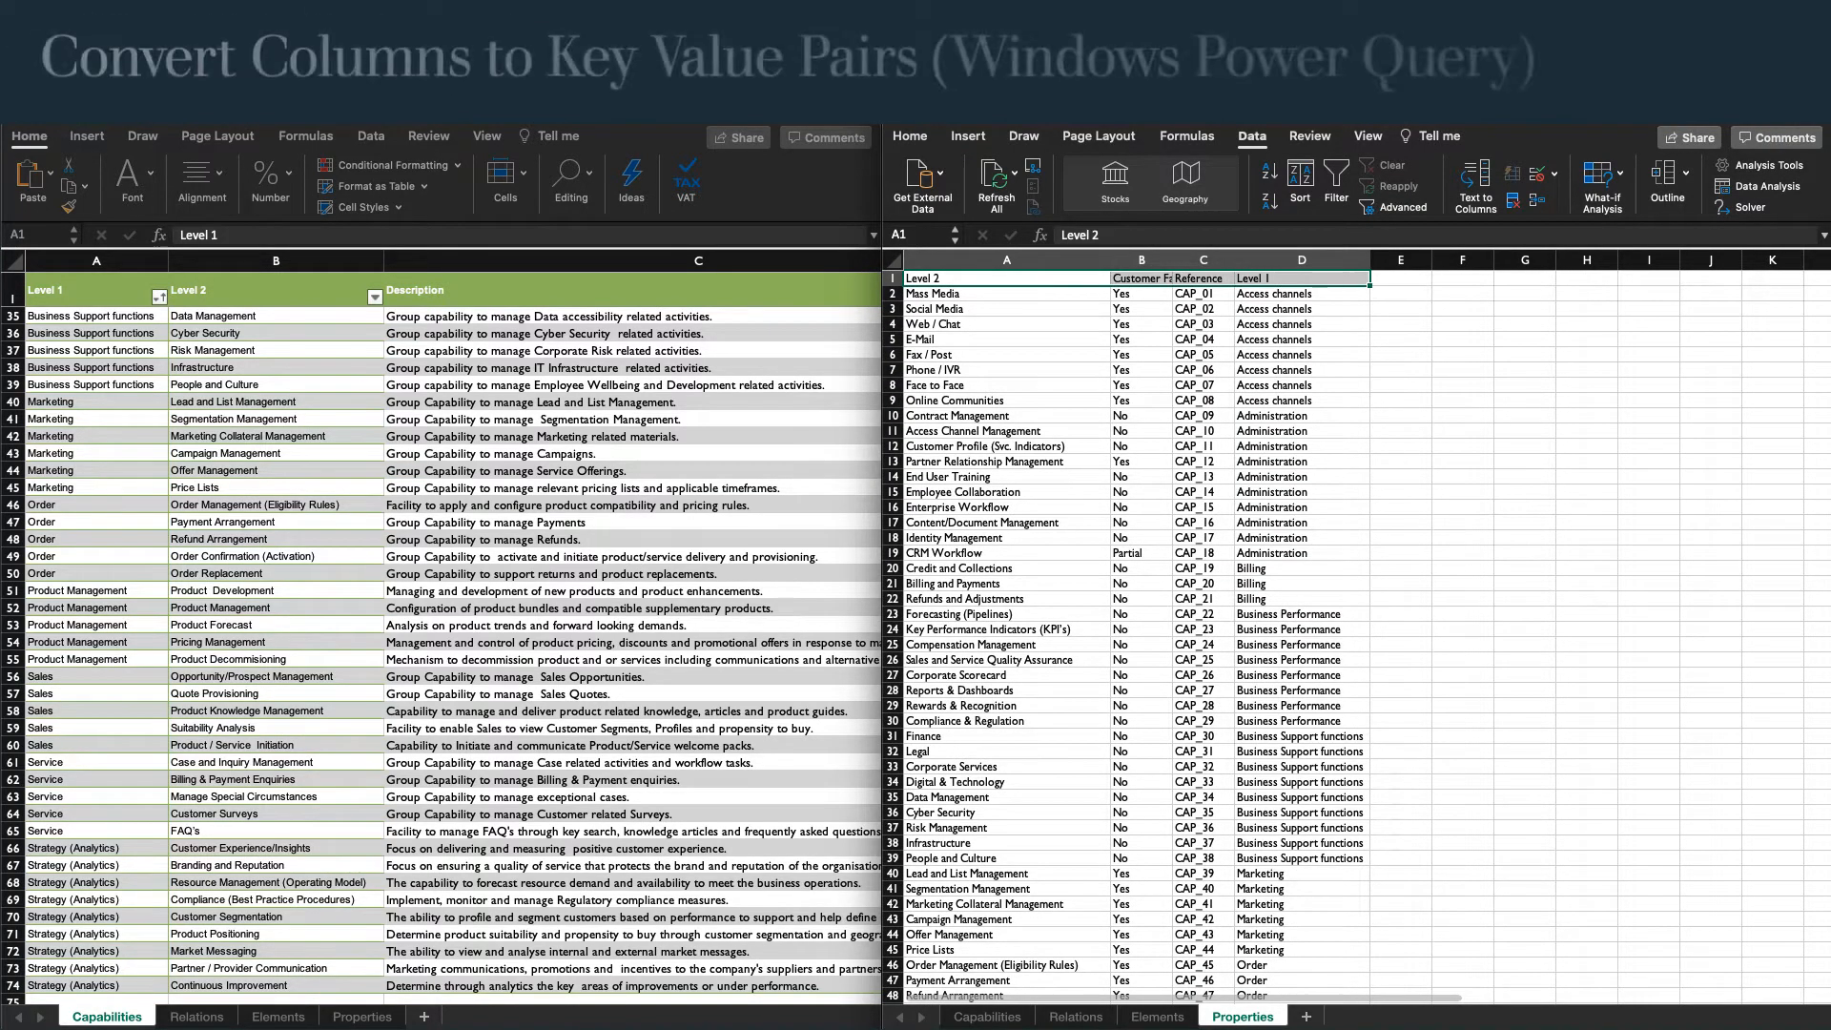
key(ctrl+shift+Down)
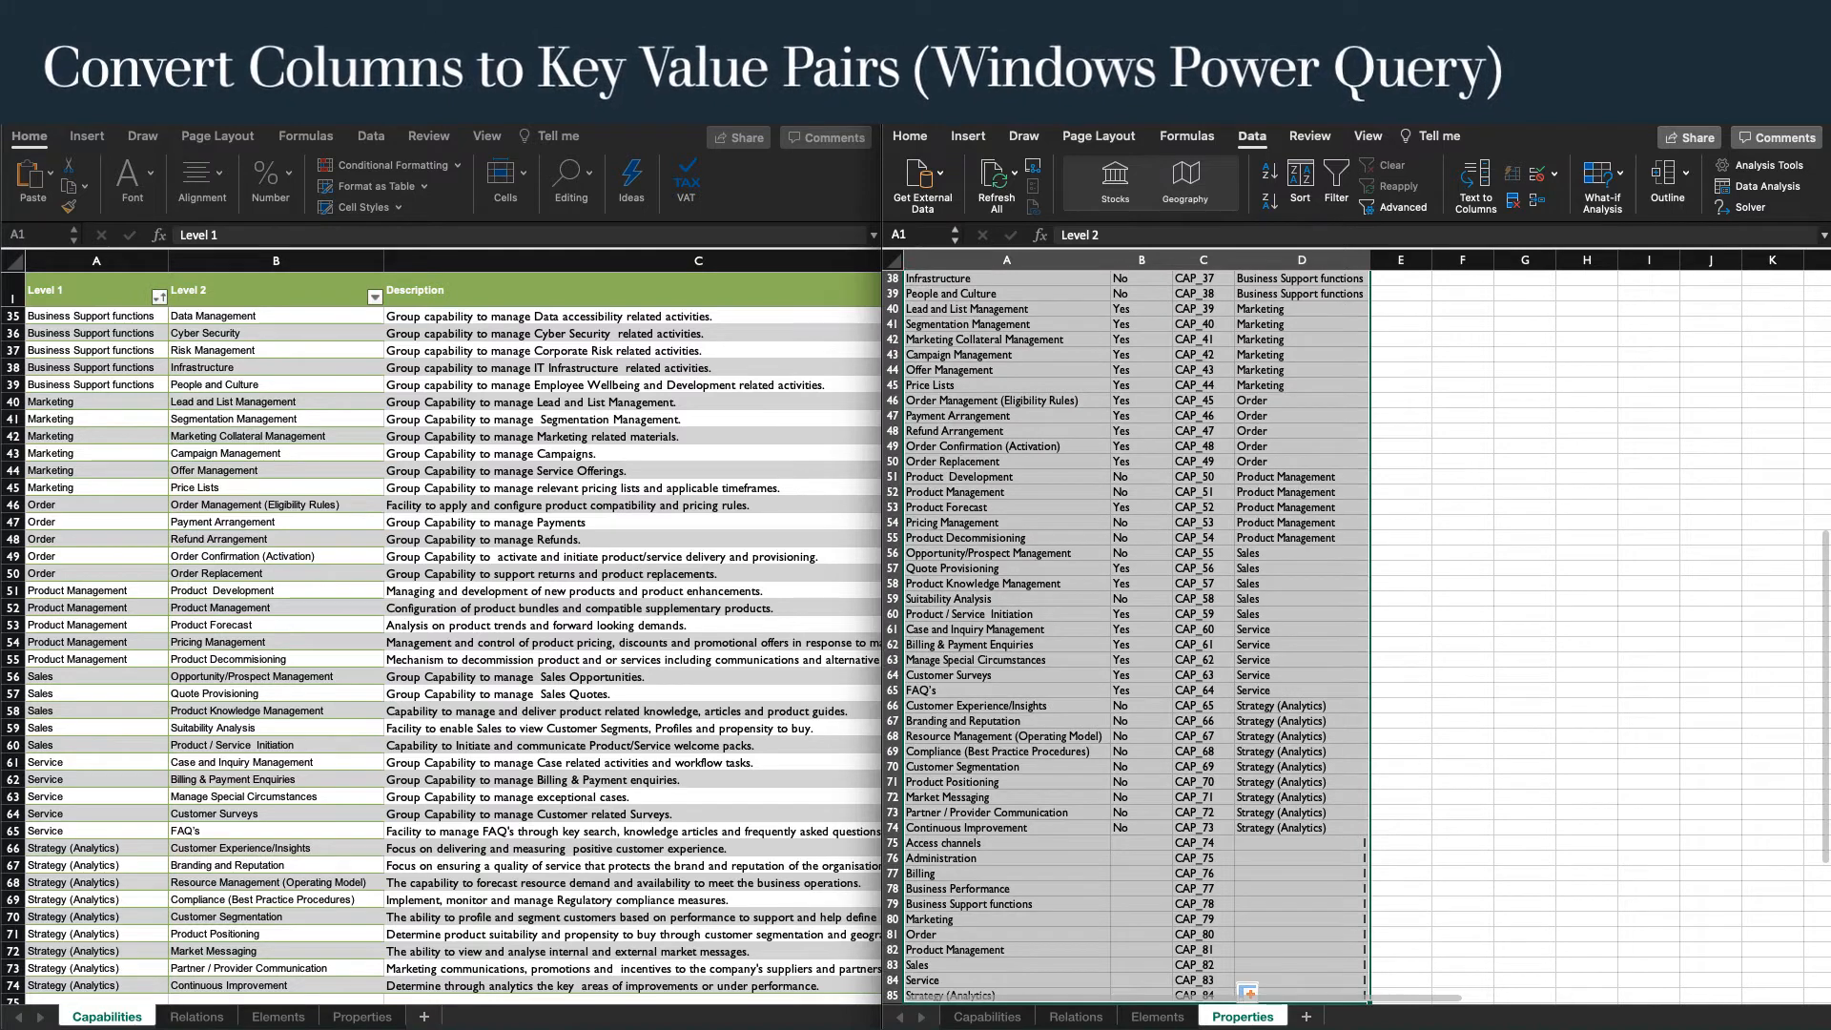
click(967, 137)
click(915, 176)
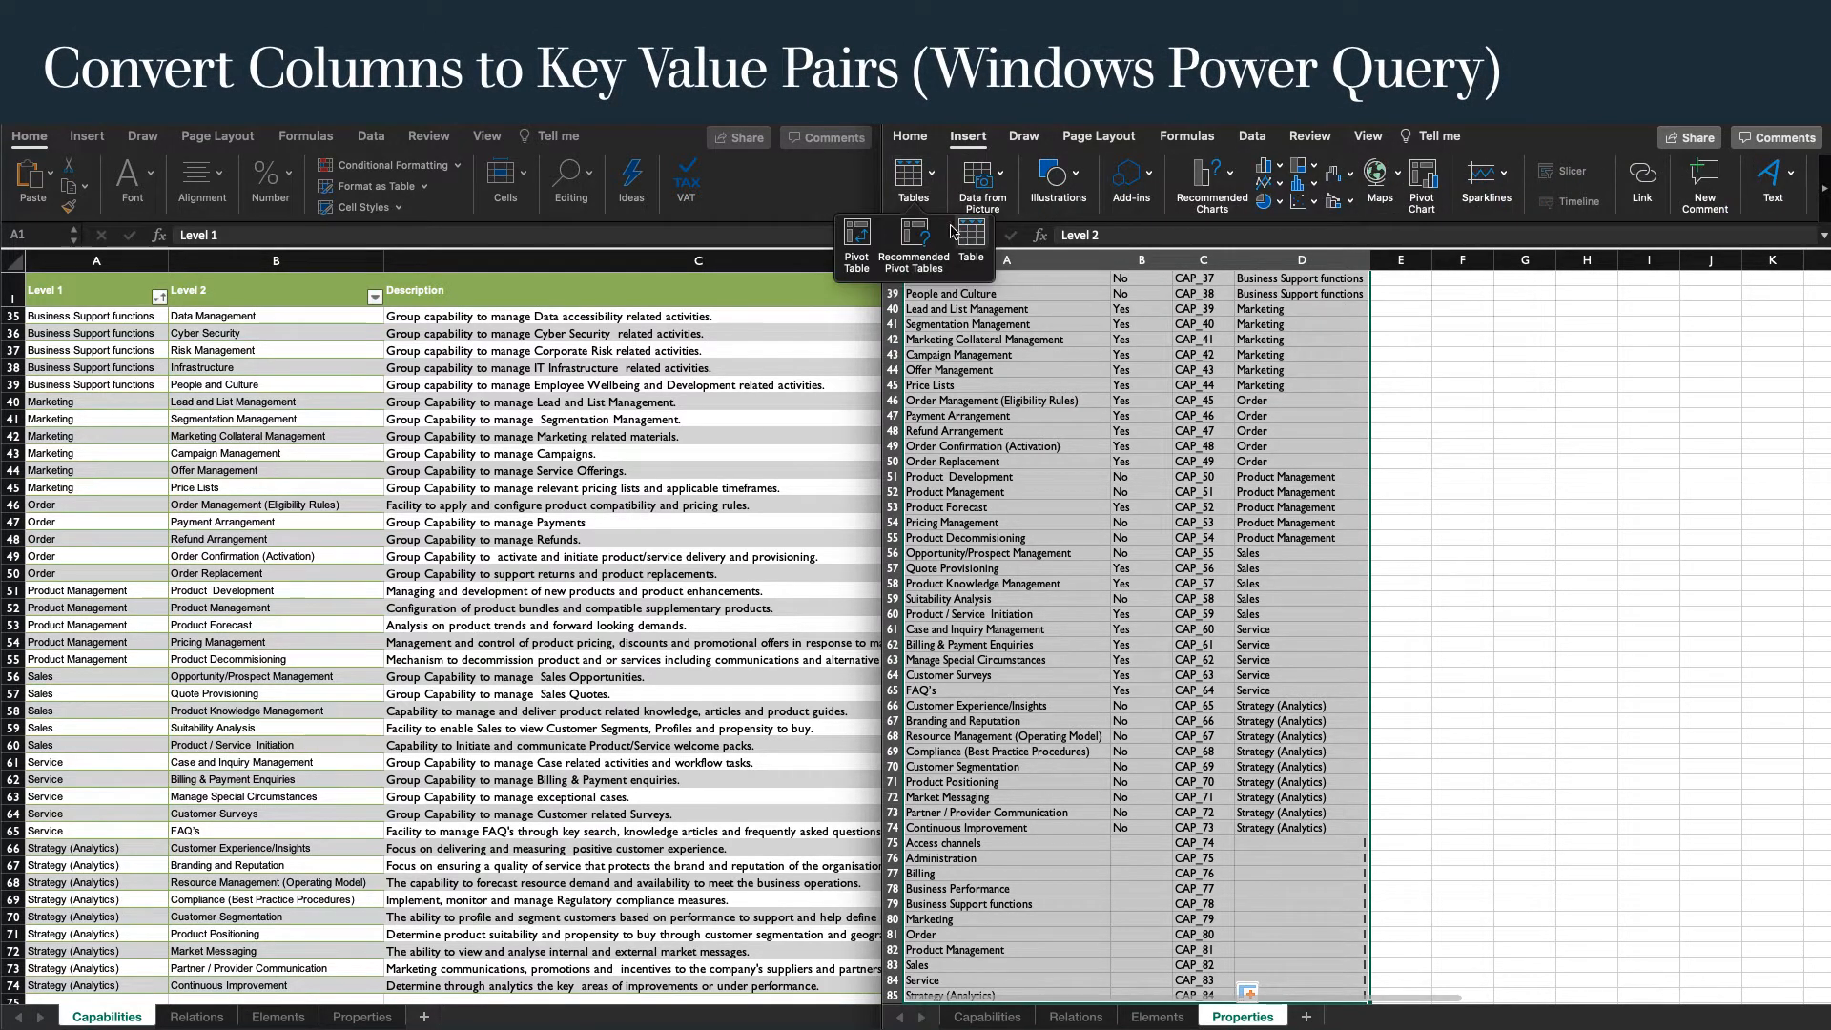
click(962, 235)
click(827, 389)
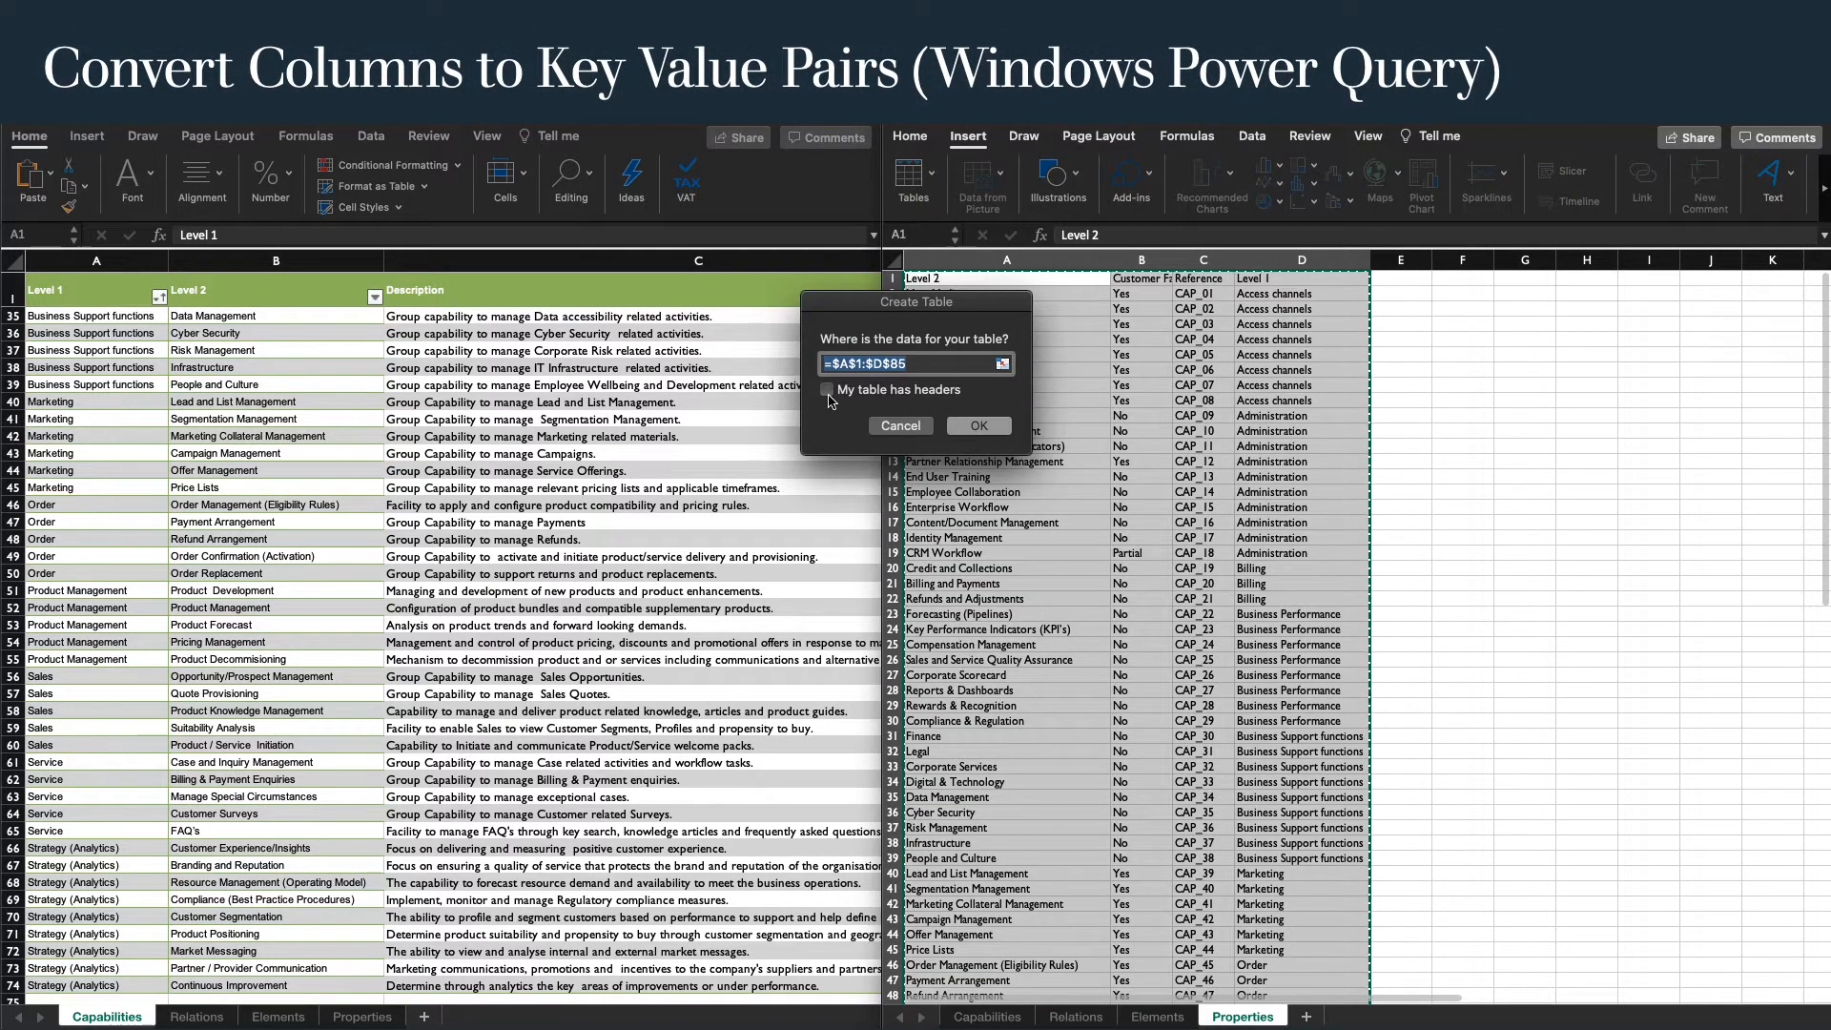
click(978, 427)
click(944, 198)
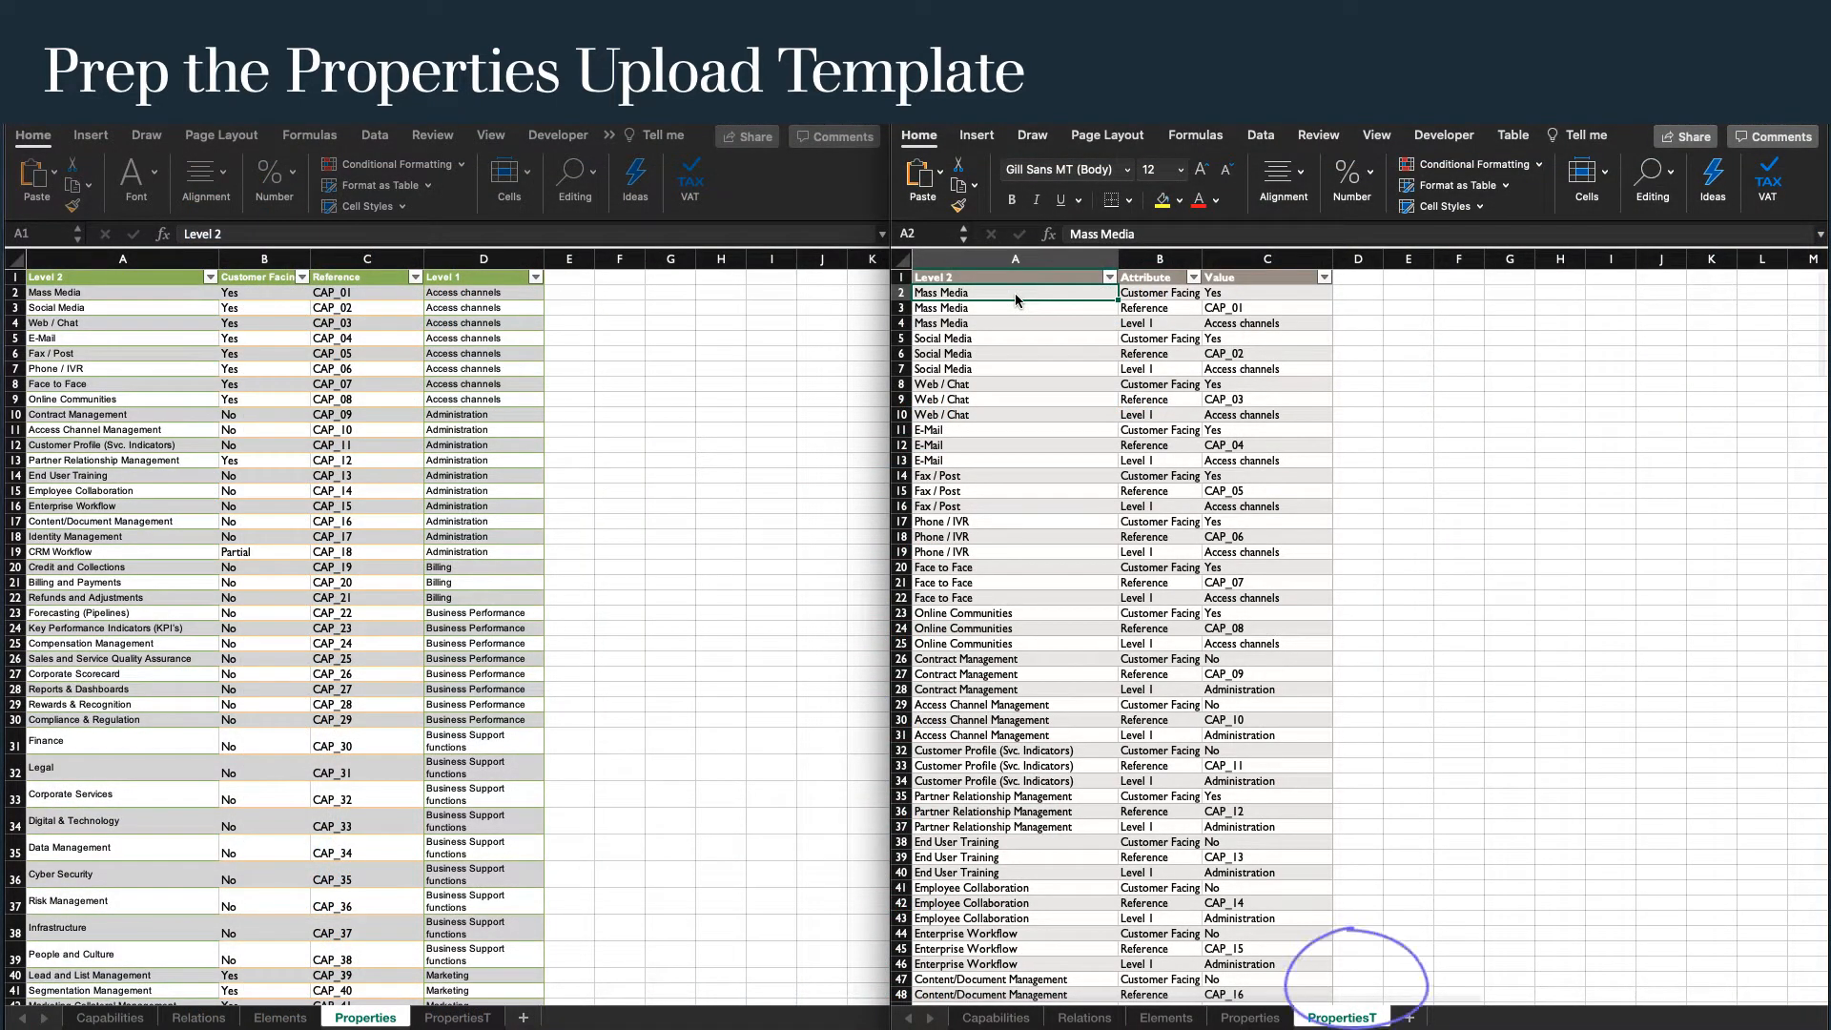
Show the Elements sheet beside PropertiesT and insert a column headed ID before PropertiesT's Attribute column.
click(283, 1017)
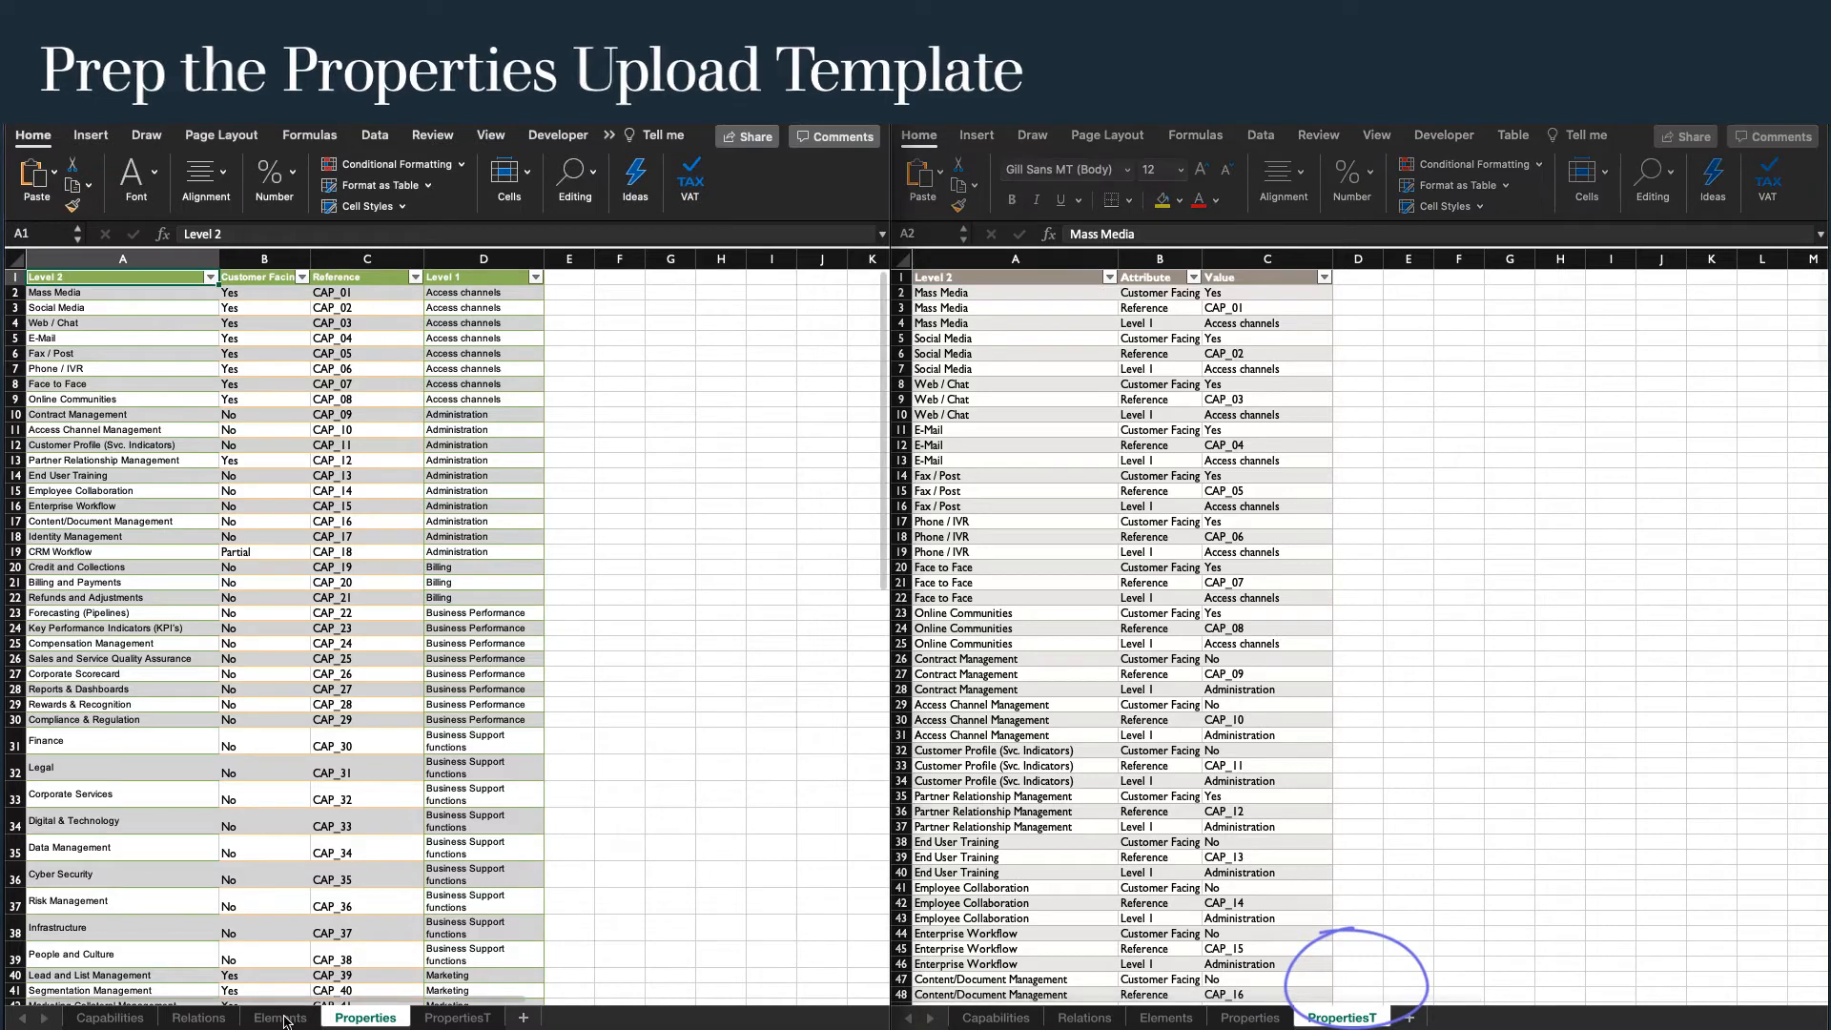
click(283, 1019)
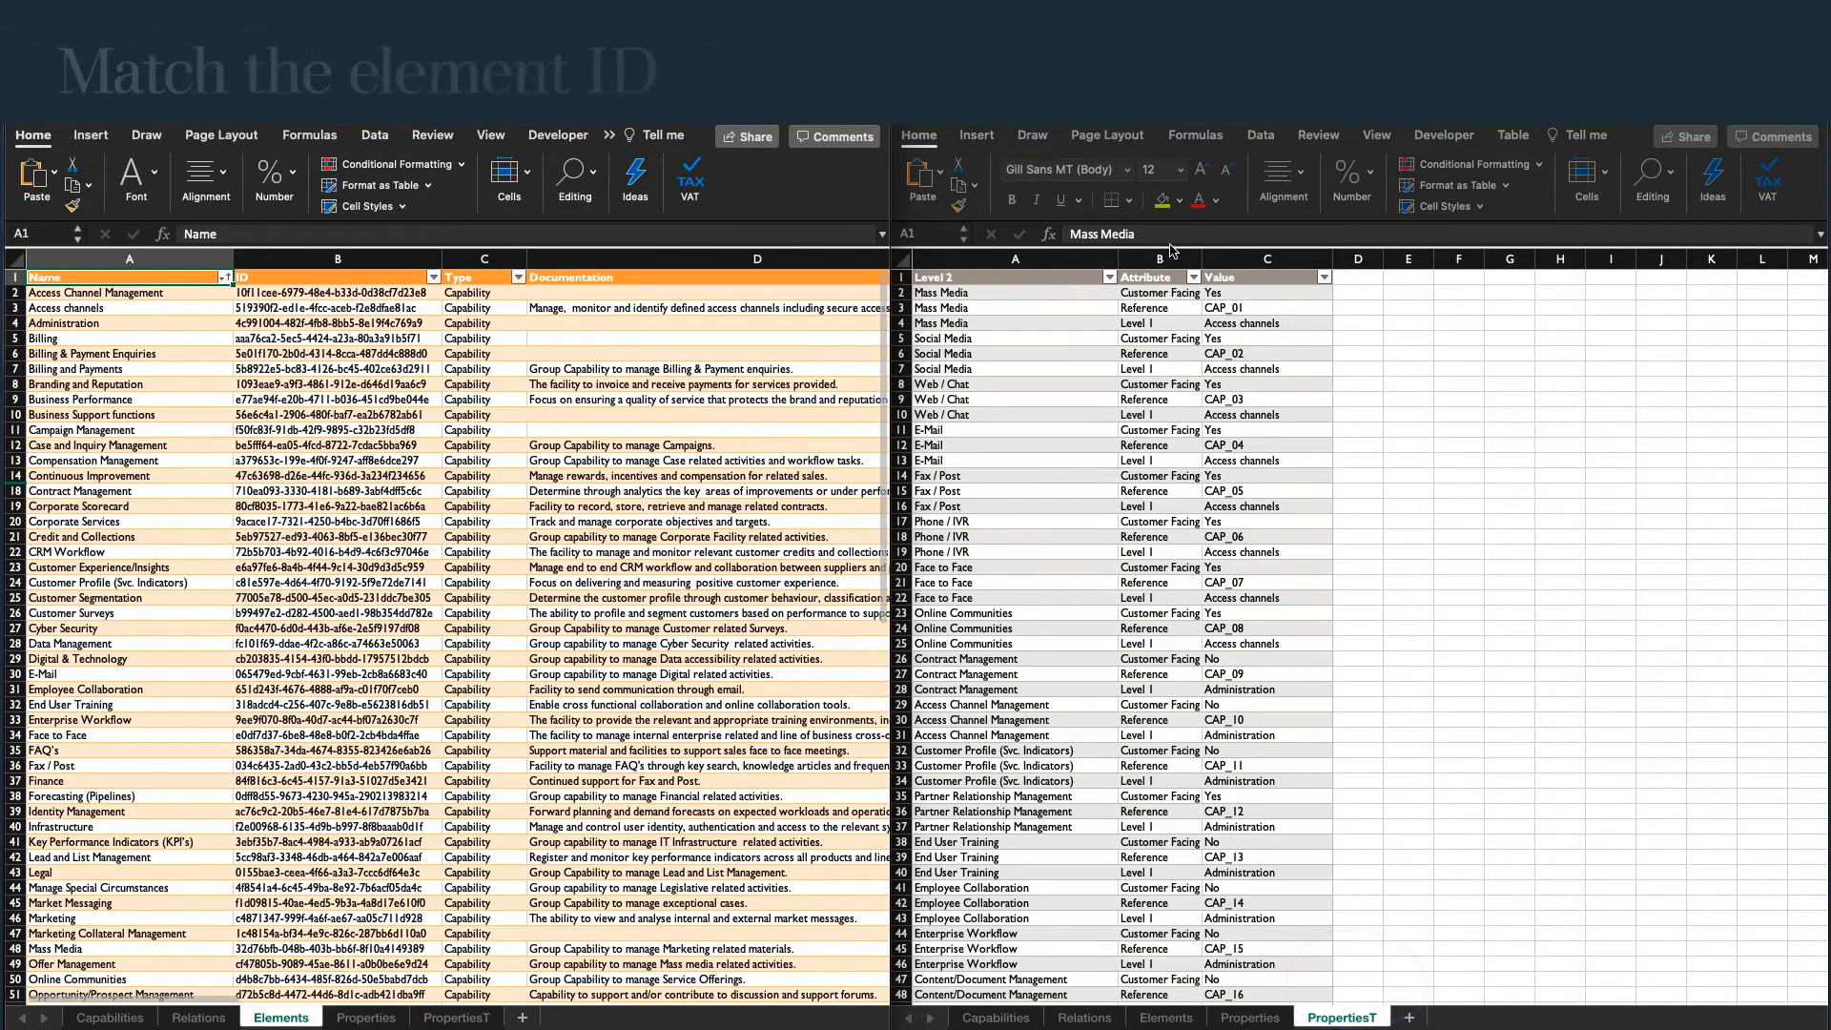
click(1160, 264)
right_click(1159, 264)
click(1198, 350)
text(ID)
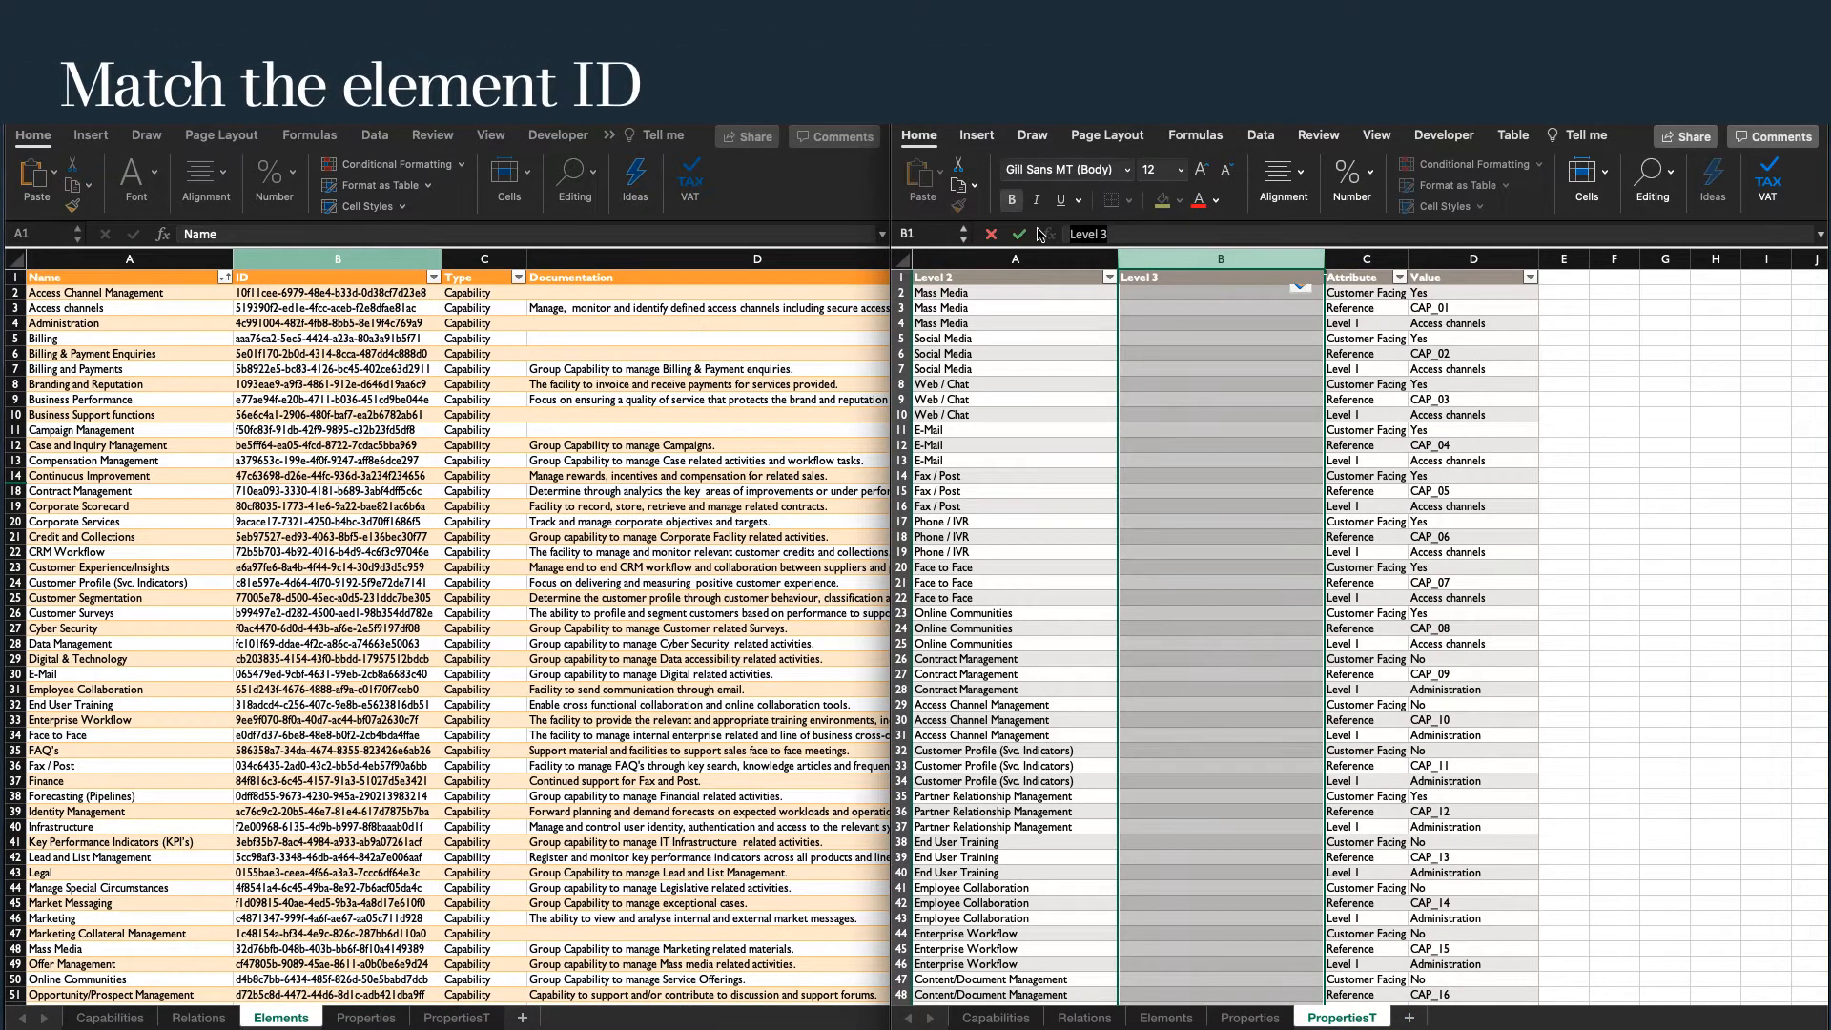
key(Return)
Rename the Attribute column header in the PropertiesT table to Key.
click(1354, 276)
text(Key)
key(Return)
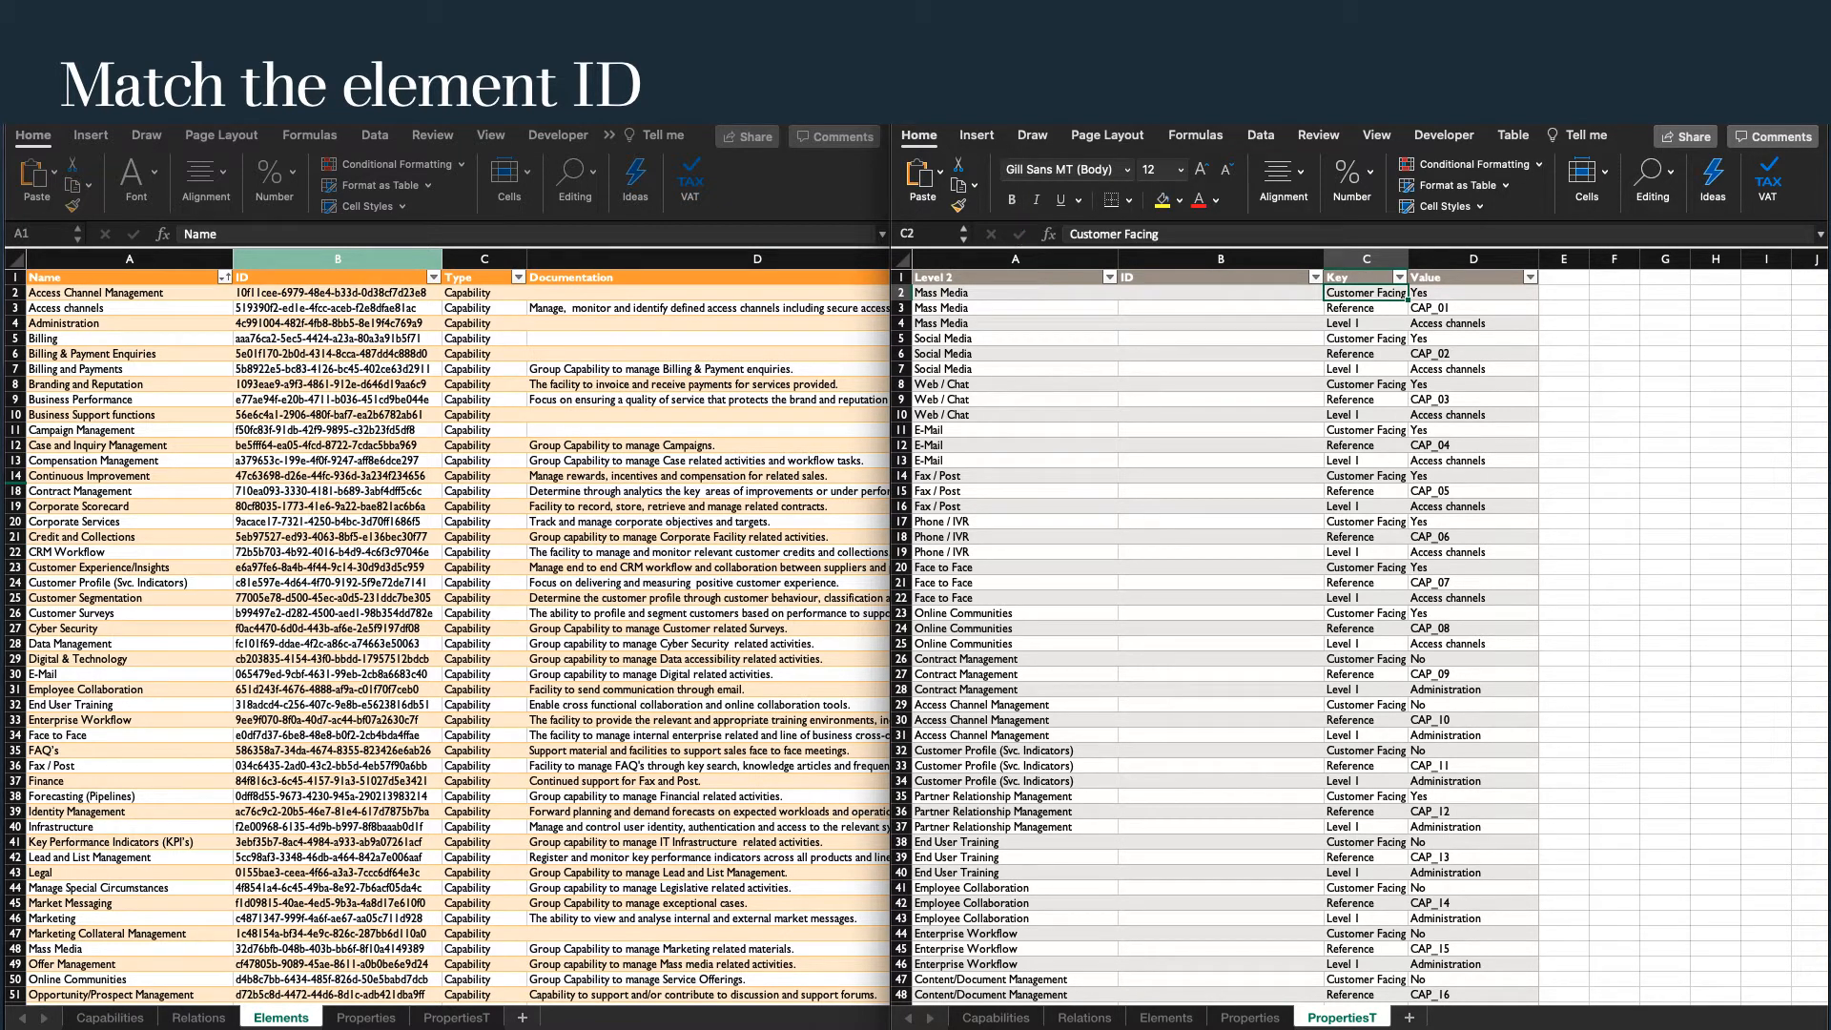
Start a VLOOKUP in B2 of the ID column with the row's Level 2 value as the lookup value.
key(Left)
click(1049, 234)
double_click(1622, 342)
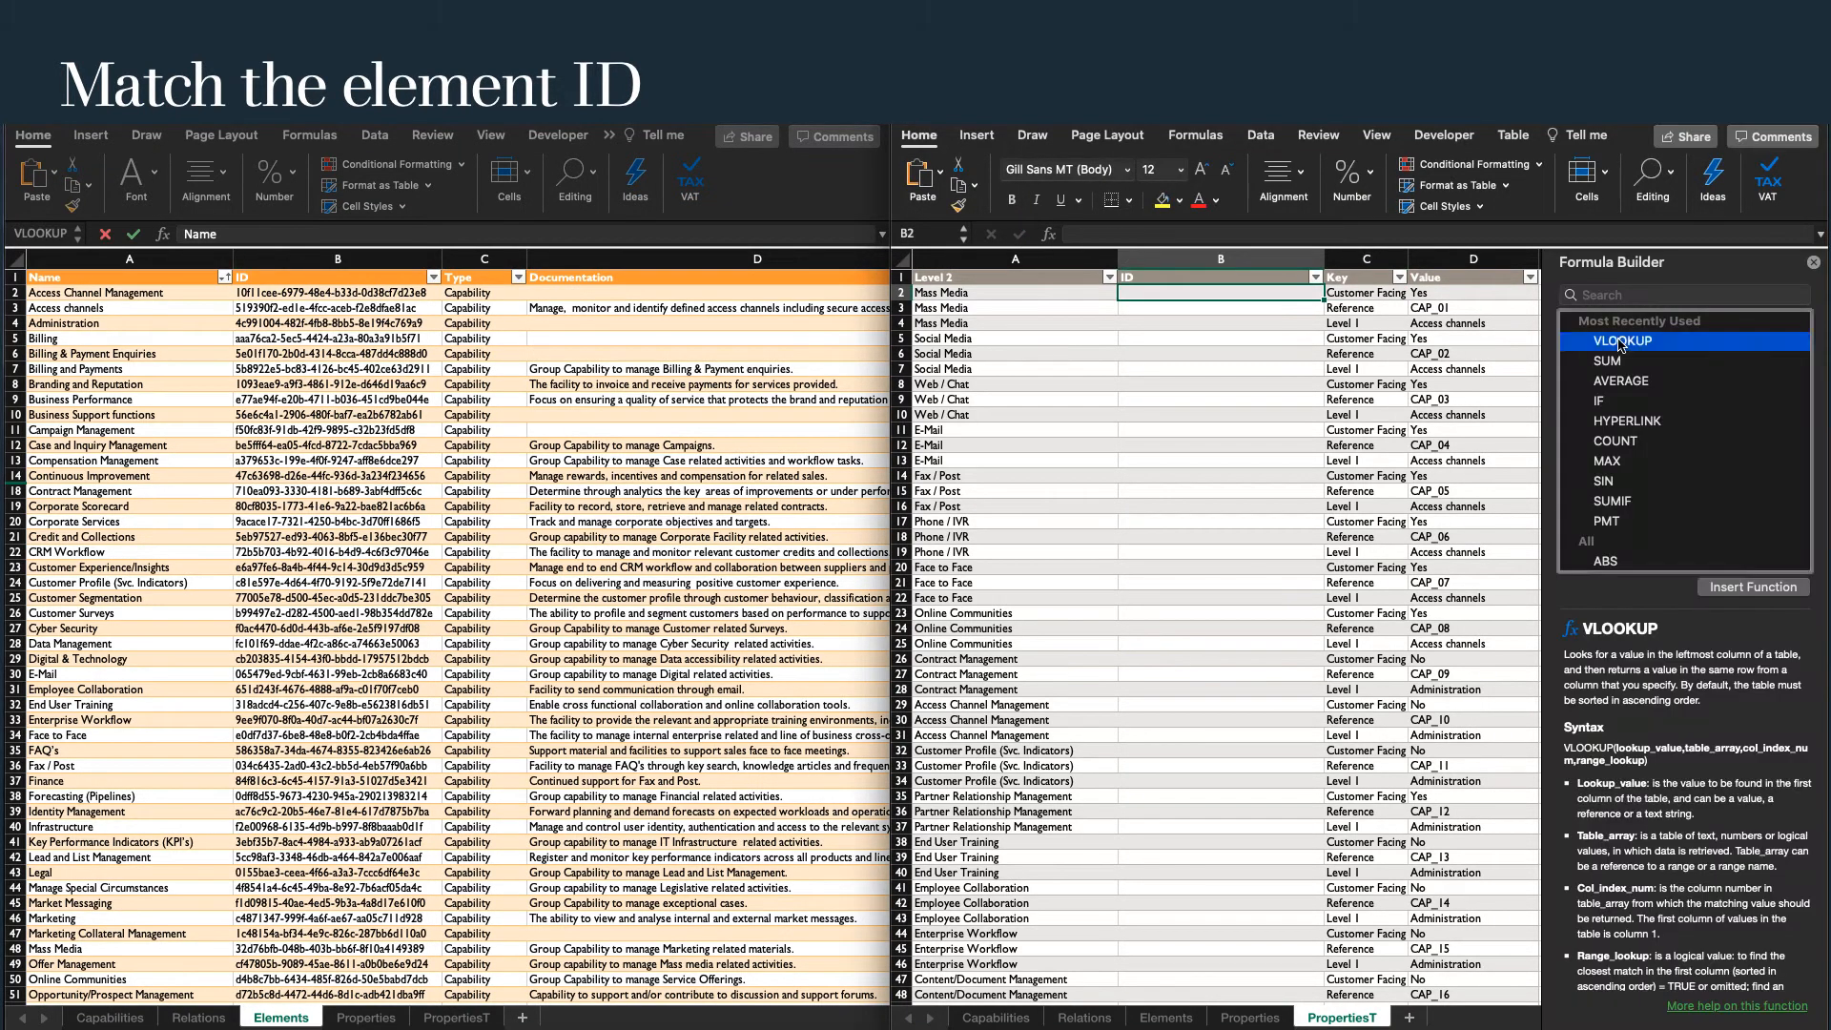
click(993, 299)
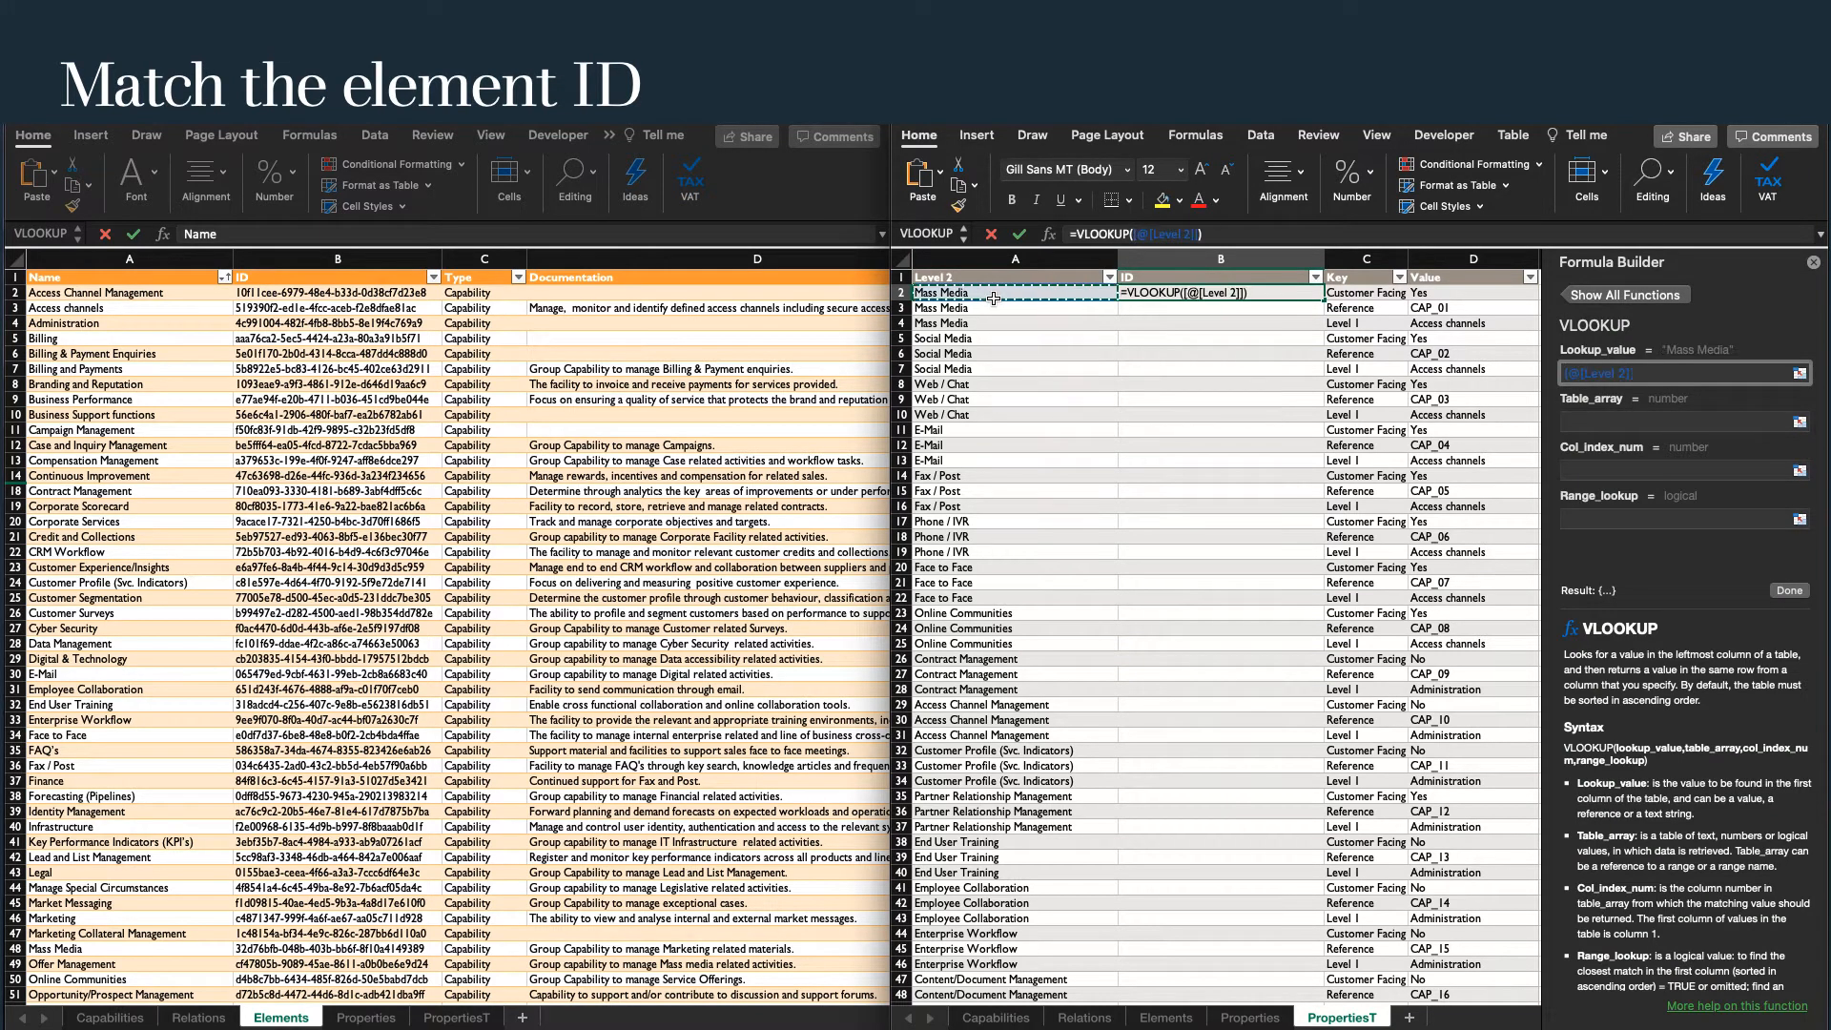
key(Tab)
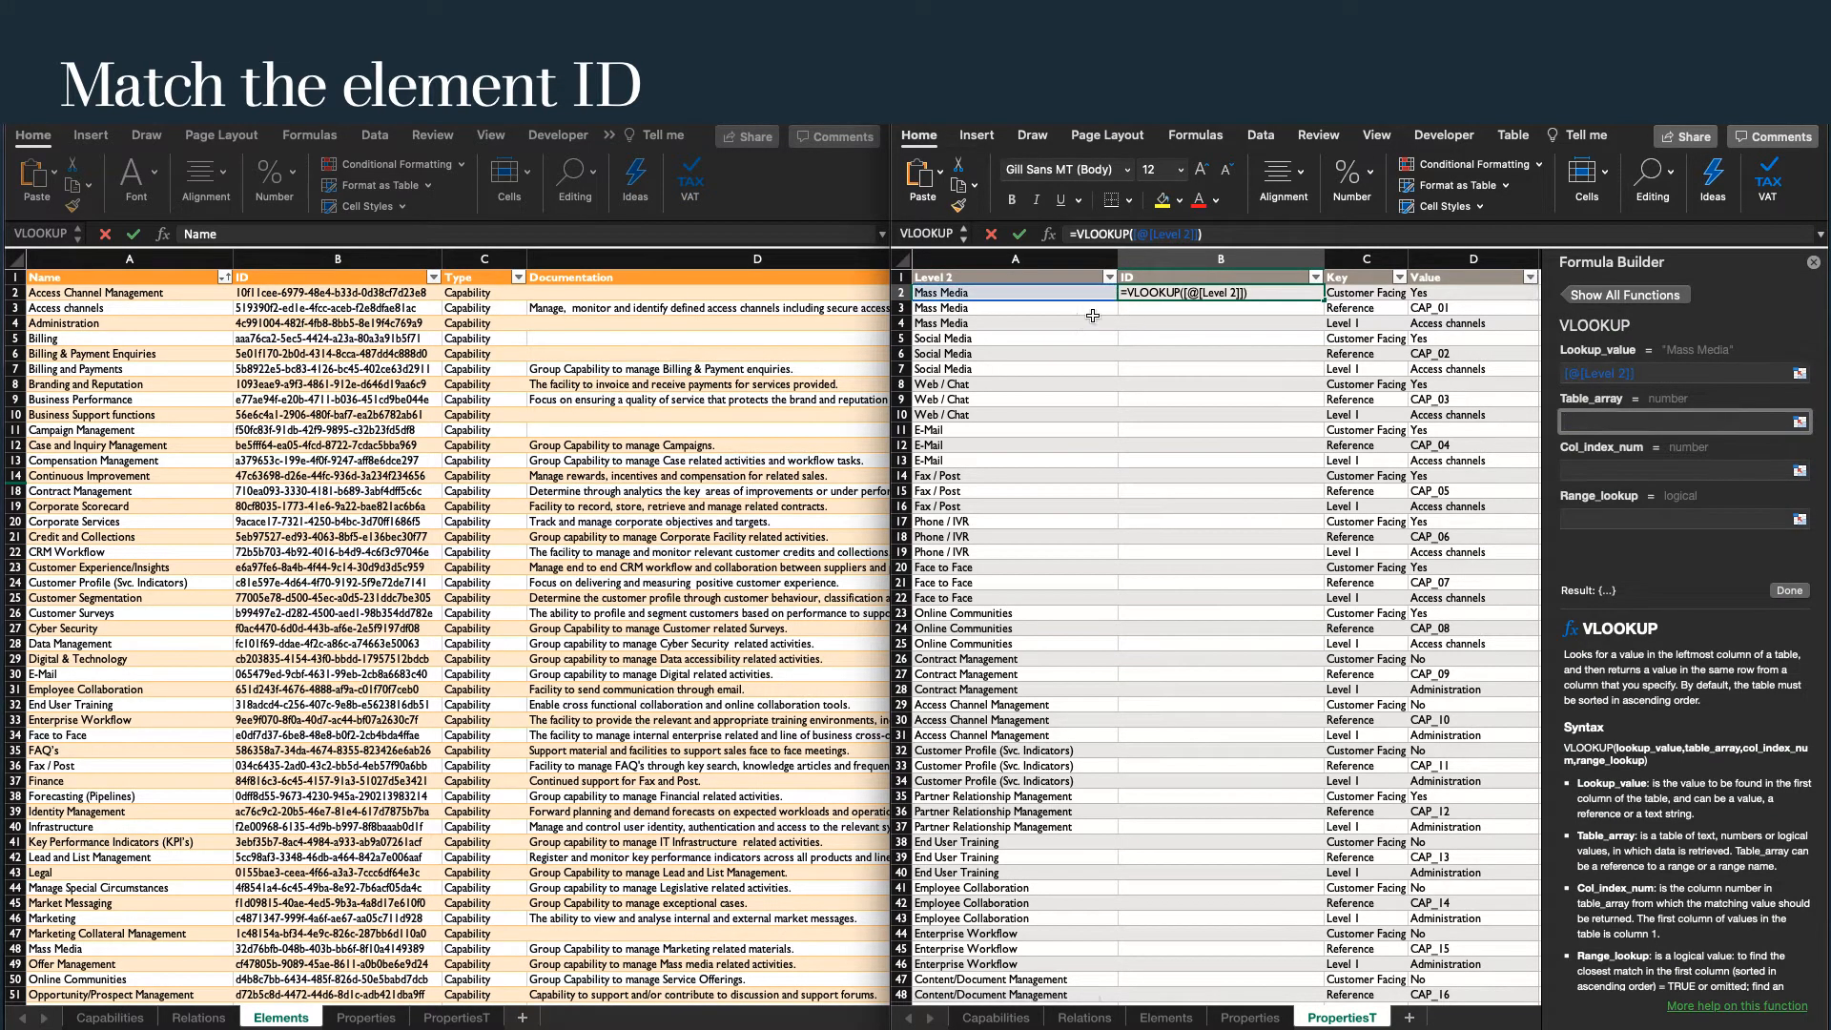
Set the VLOOKUP table array to the full Name and ID columns of the Elements sheet's table, headers included.
click(142, 281)
key(shift+Right)
key(super+shift+Down)
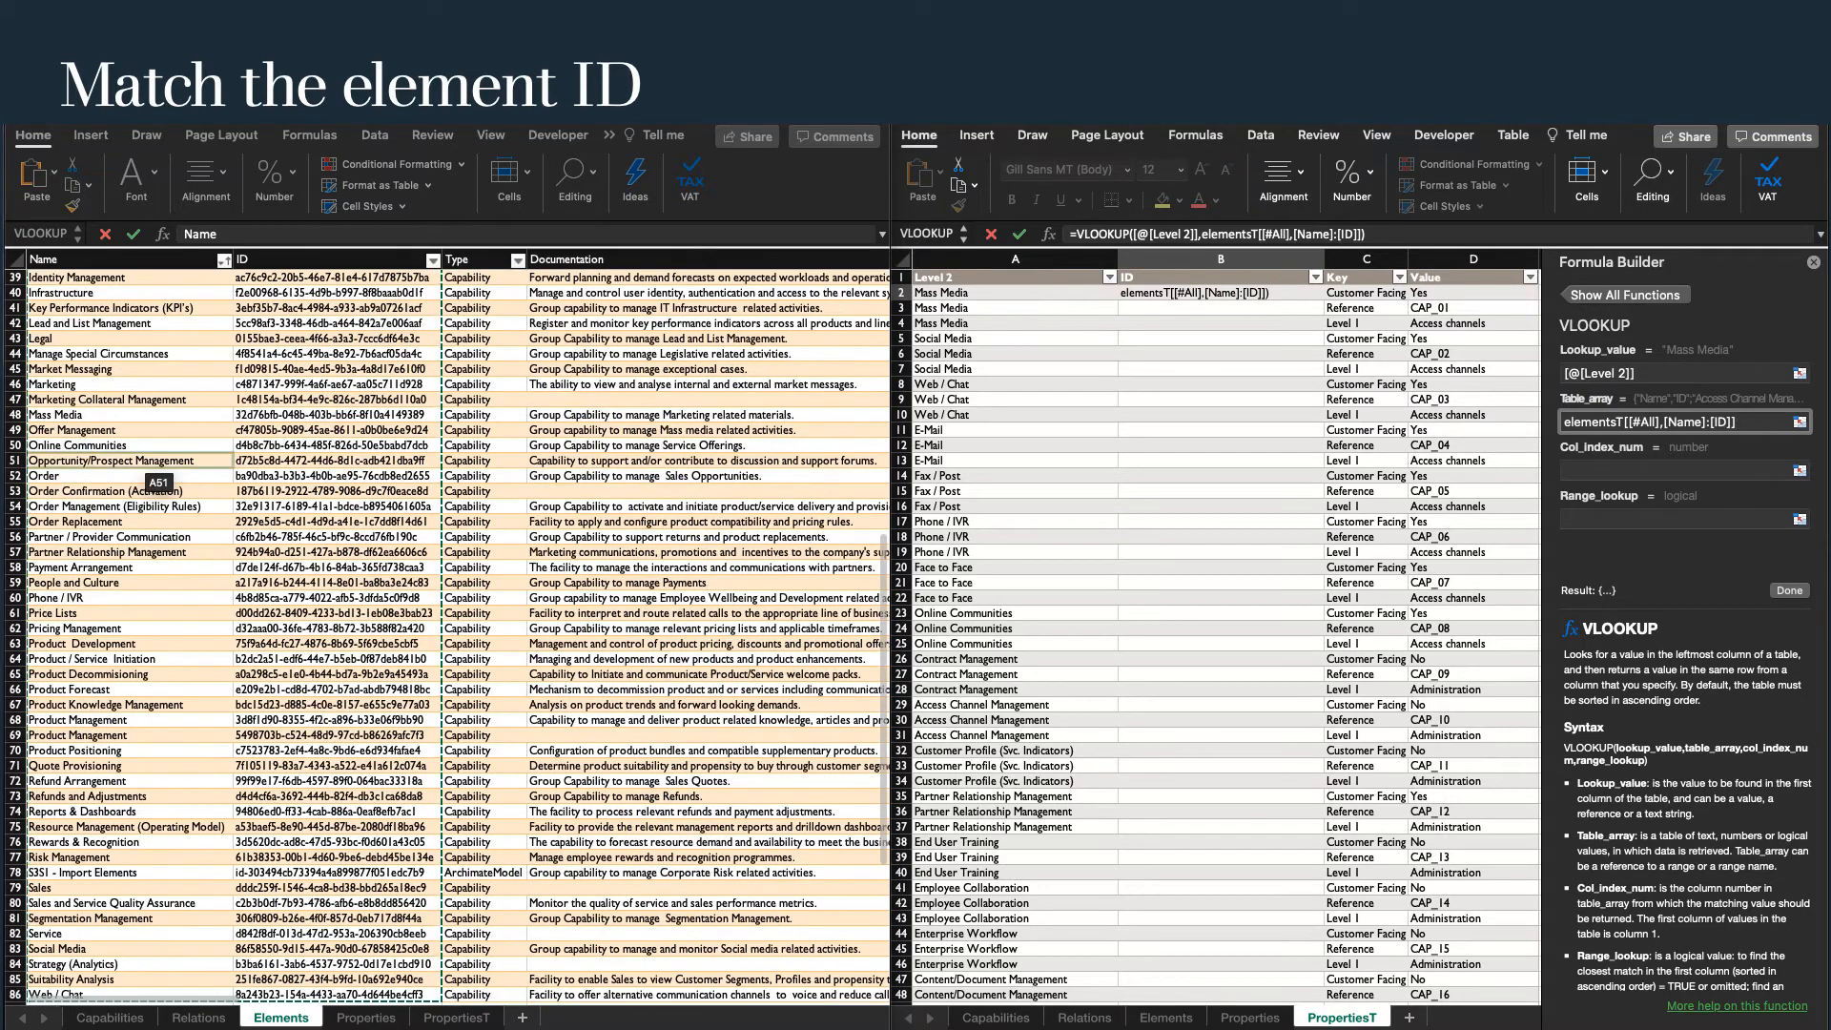
key(Tab)
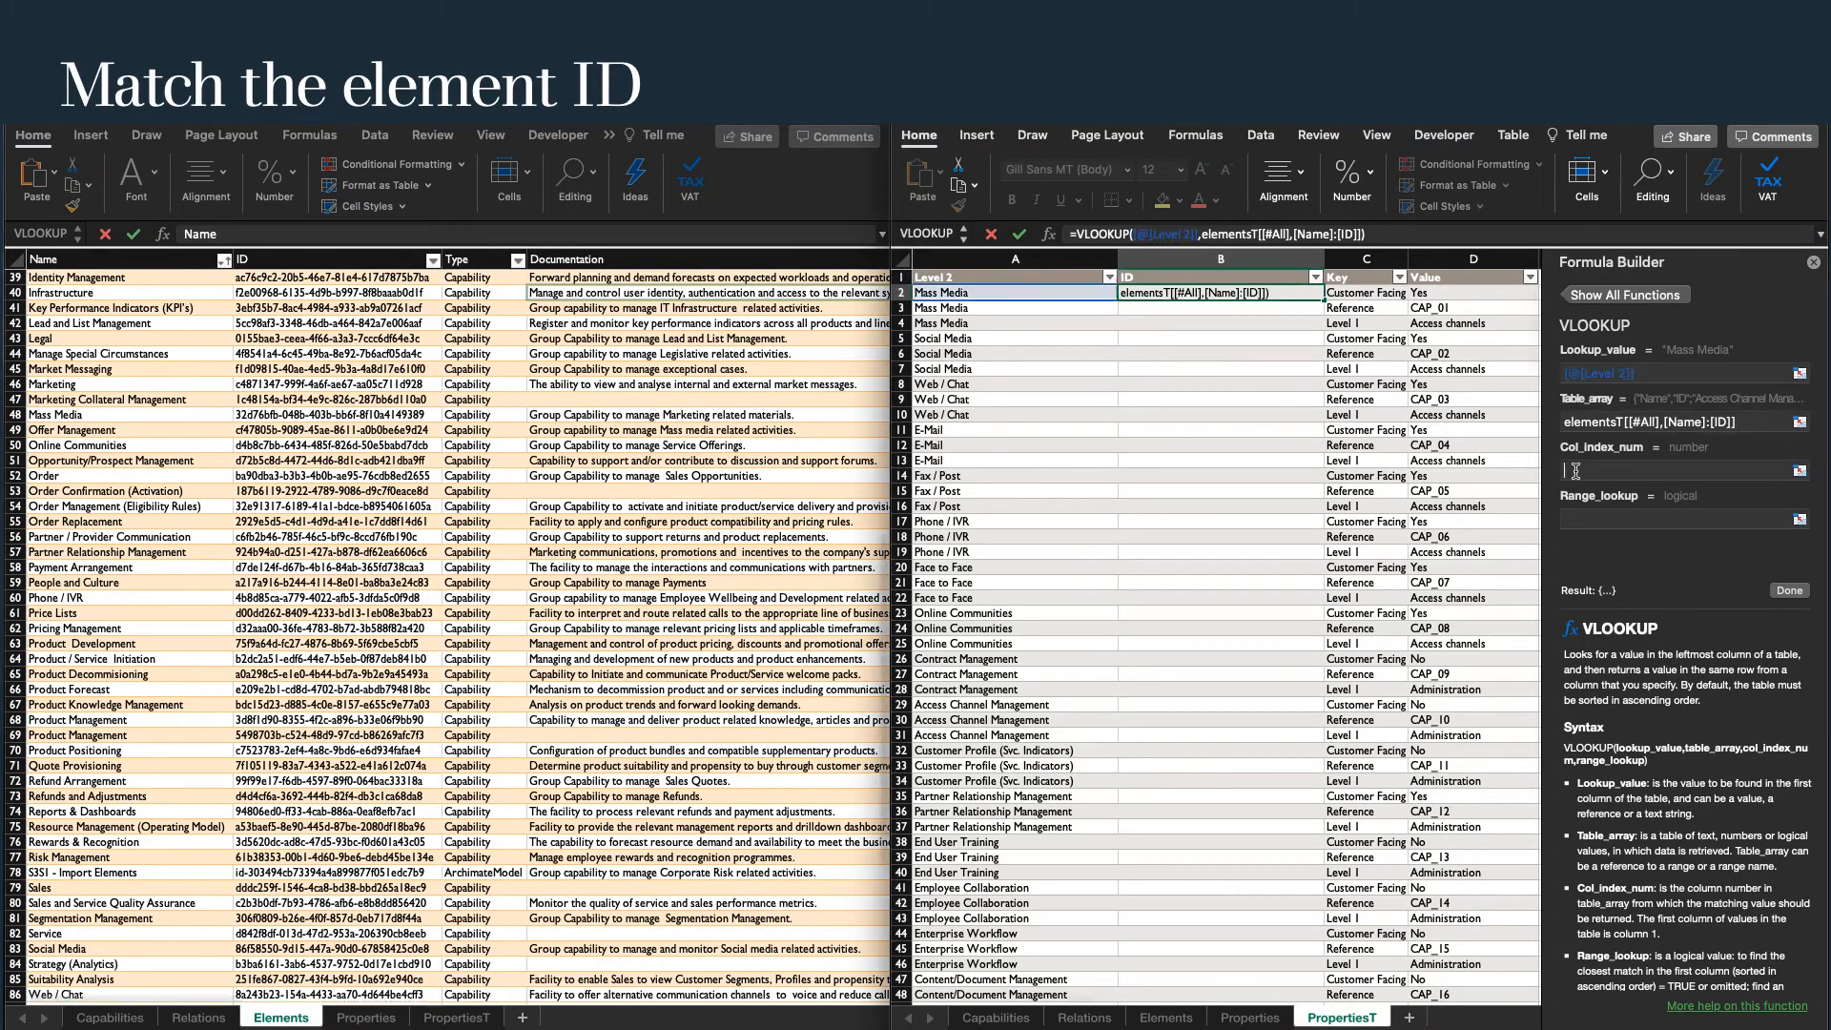
Complete the VLOOKUP with column index 2 and range lookup False to fill the ID column.
scroll(518, 399, up, 10)
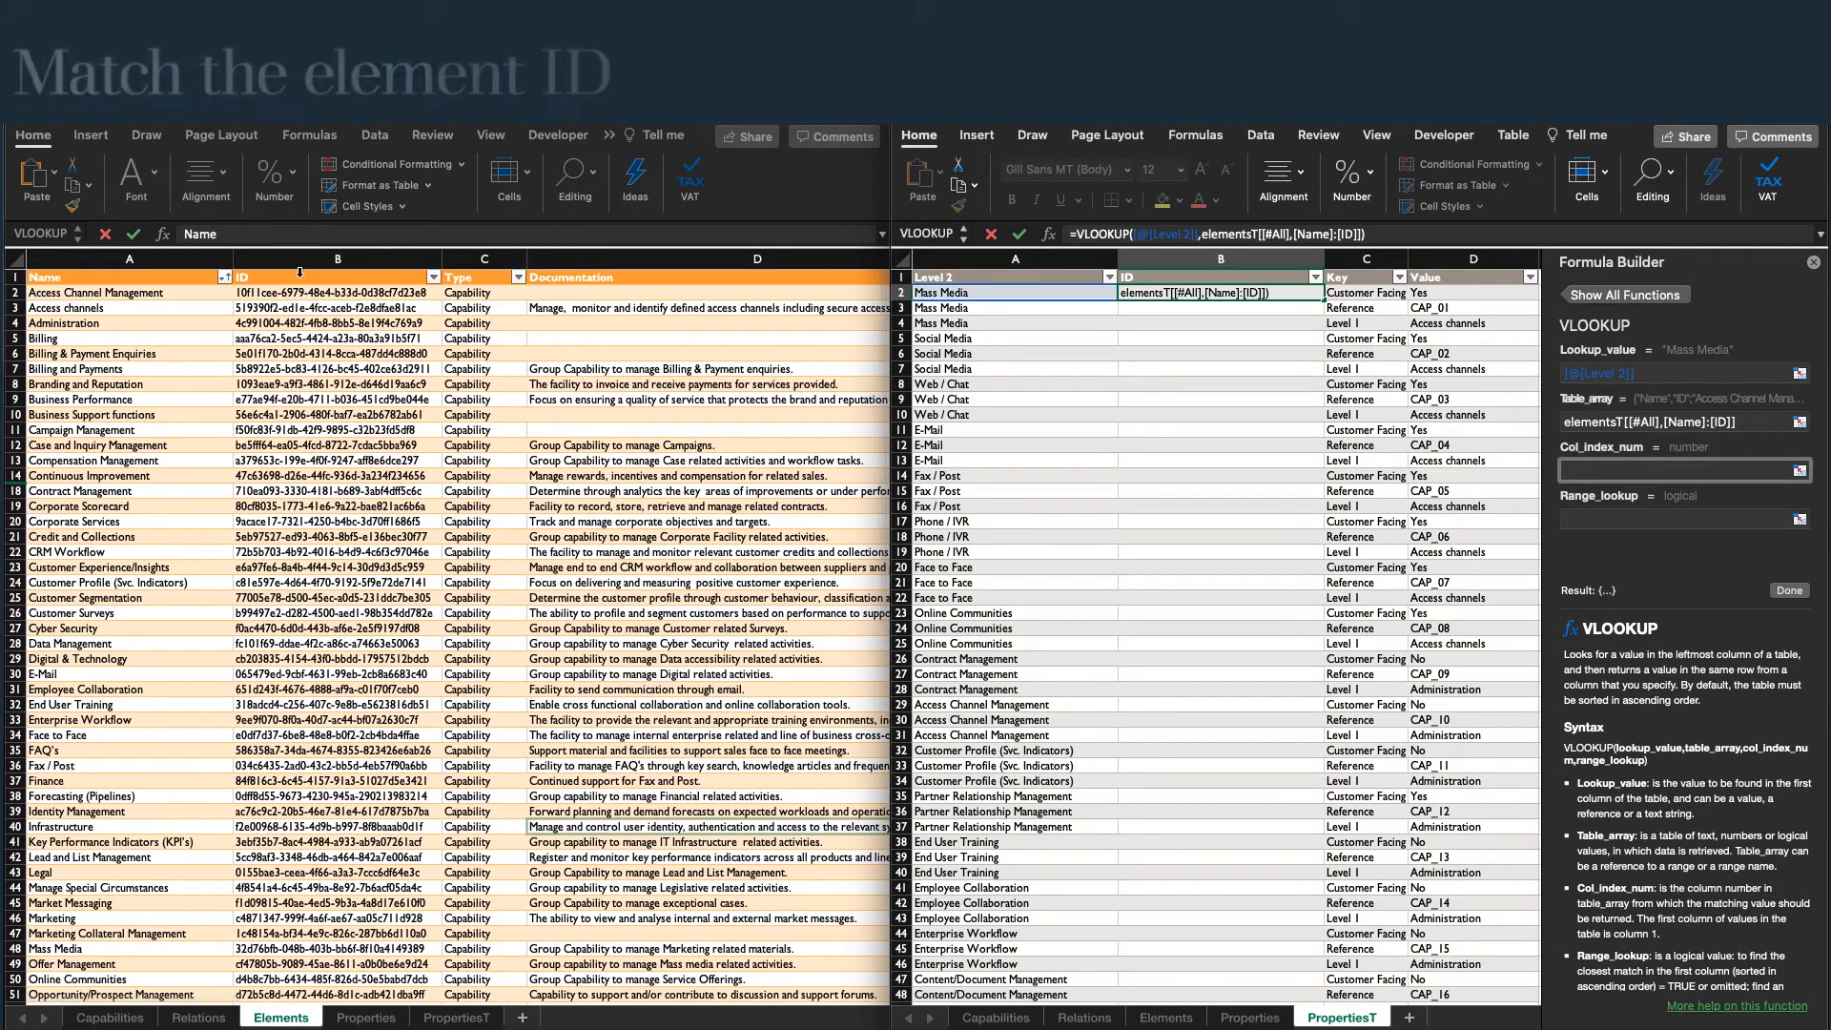
text(2)
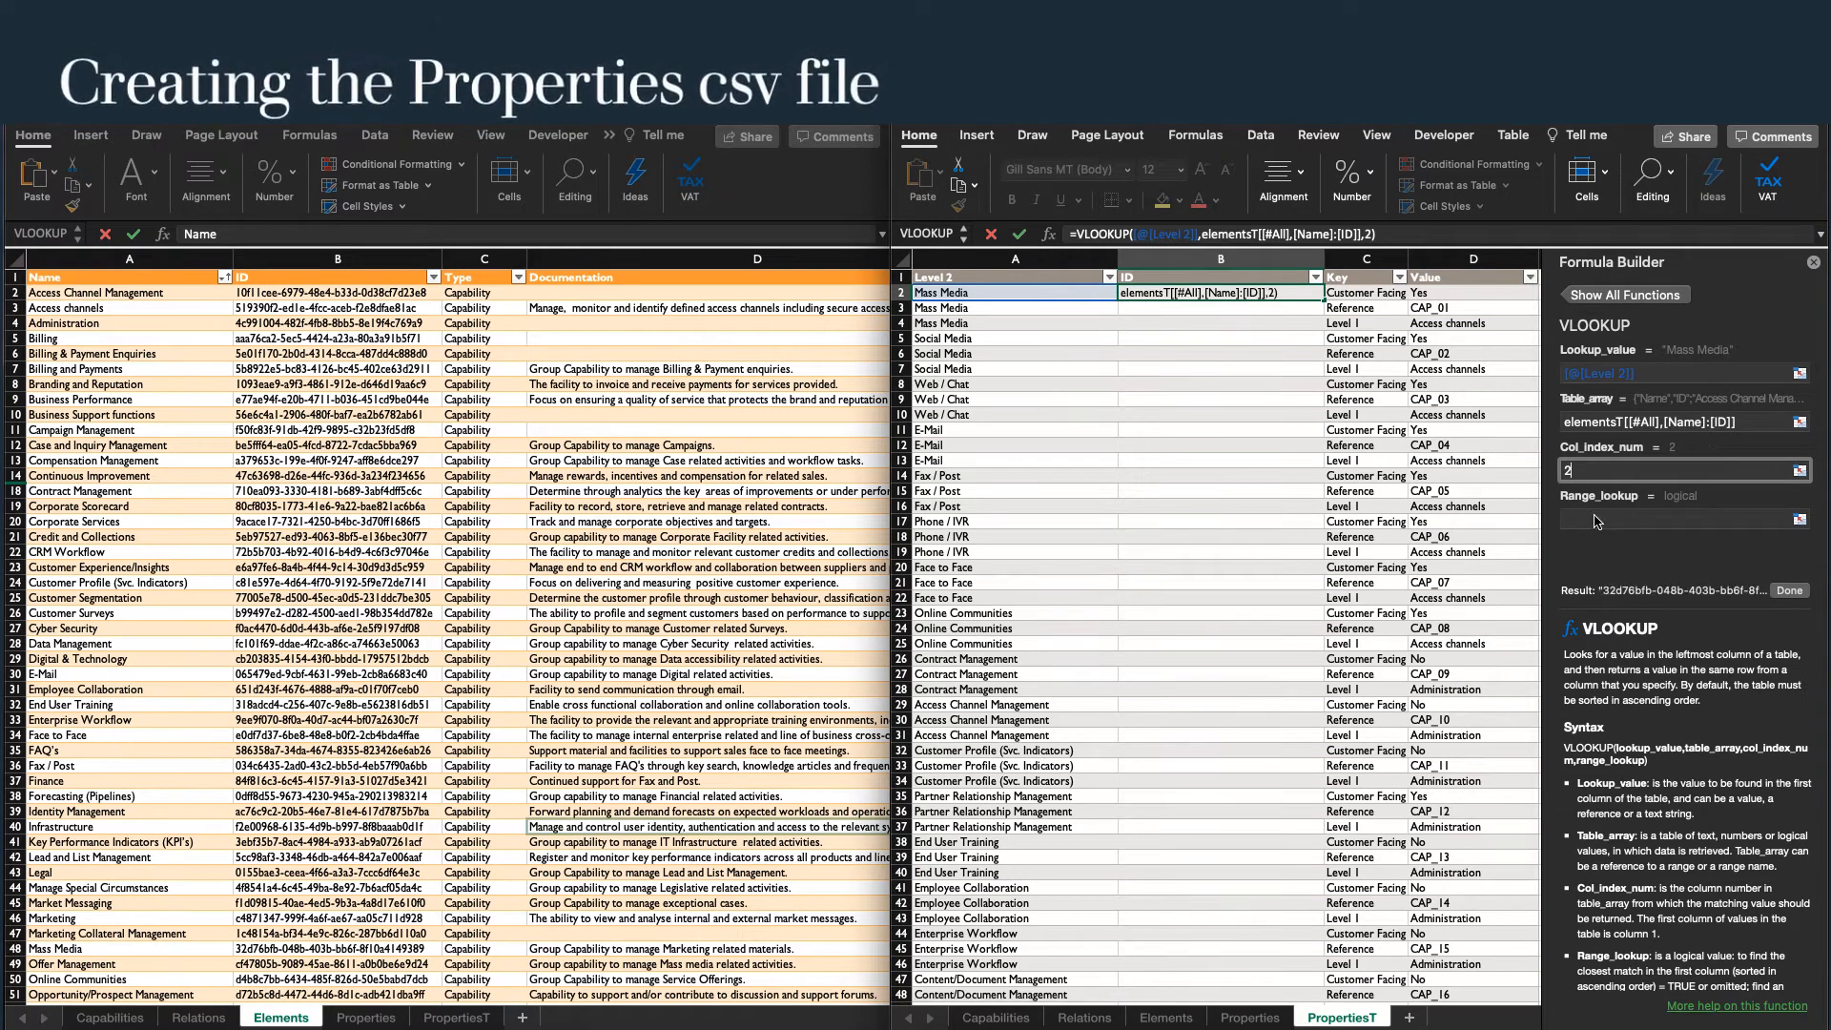
click(1594, 517)
text(False)
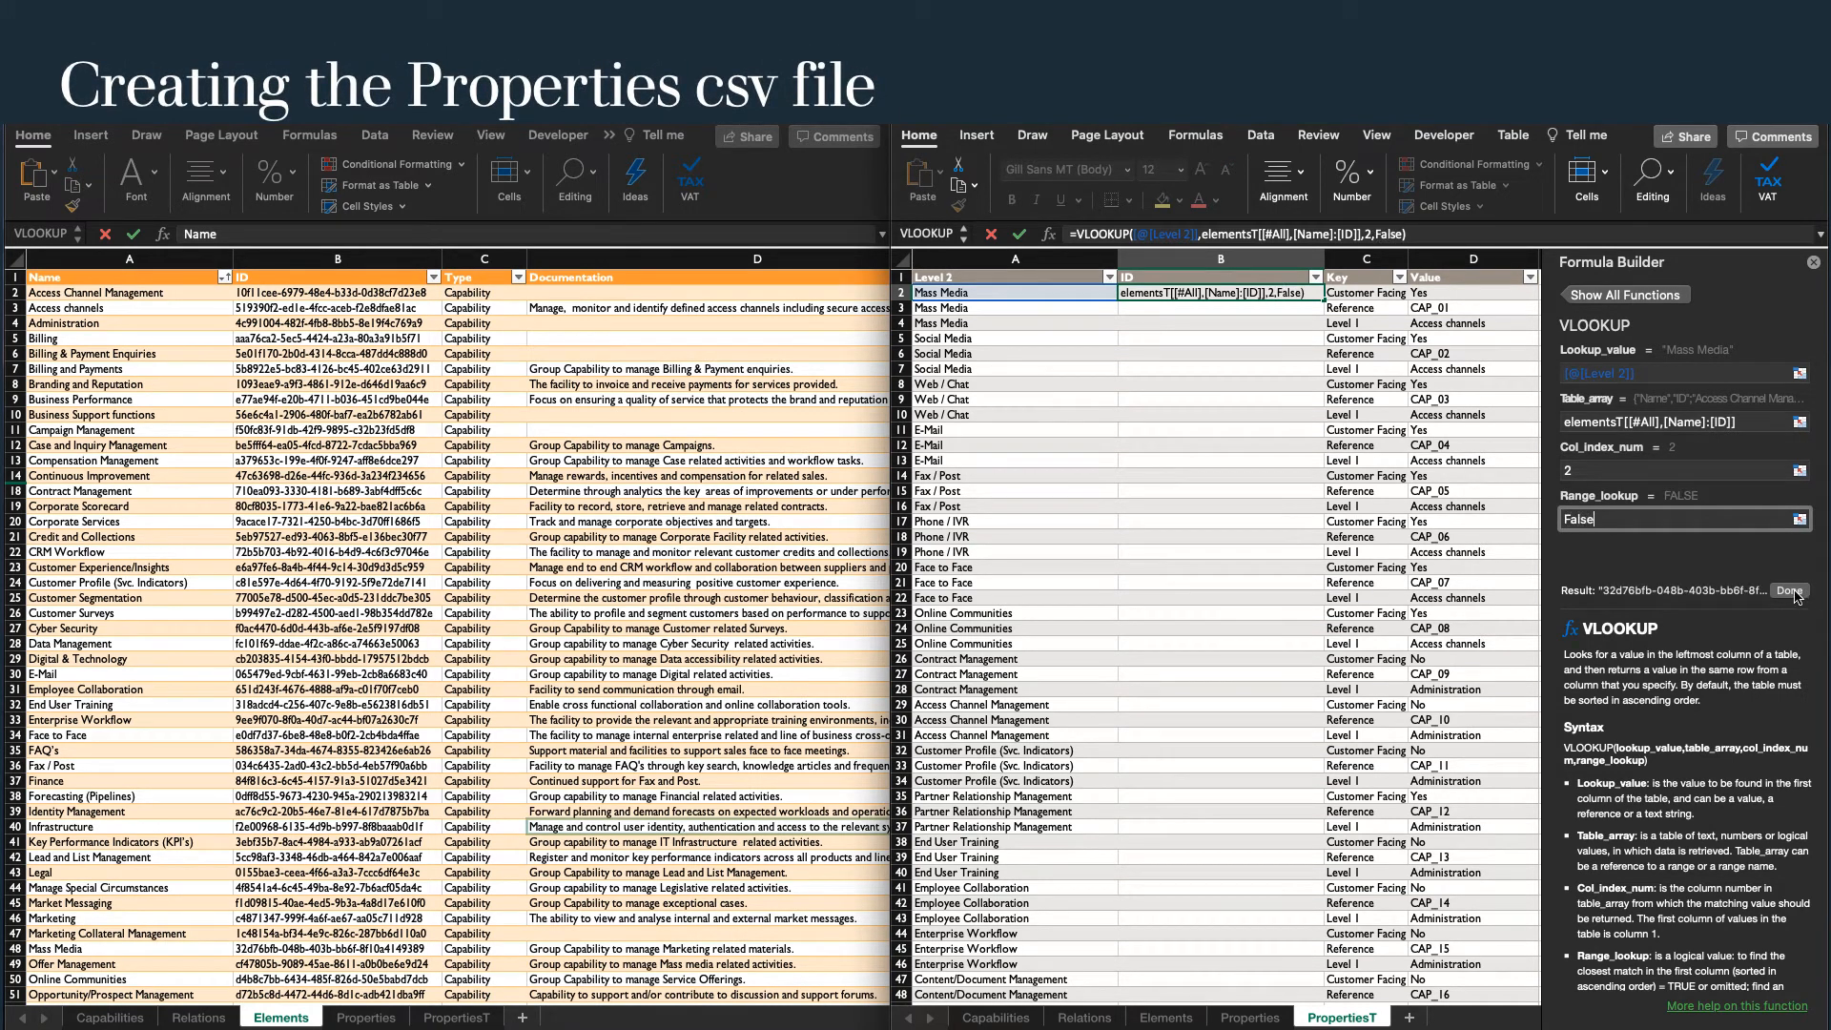
click(1790, 591)
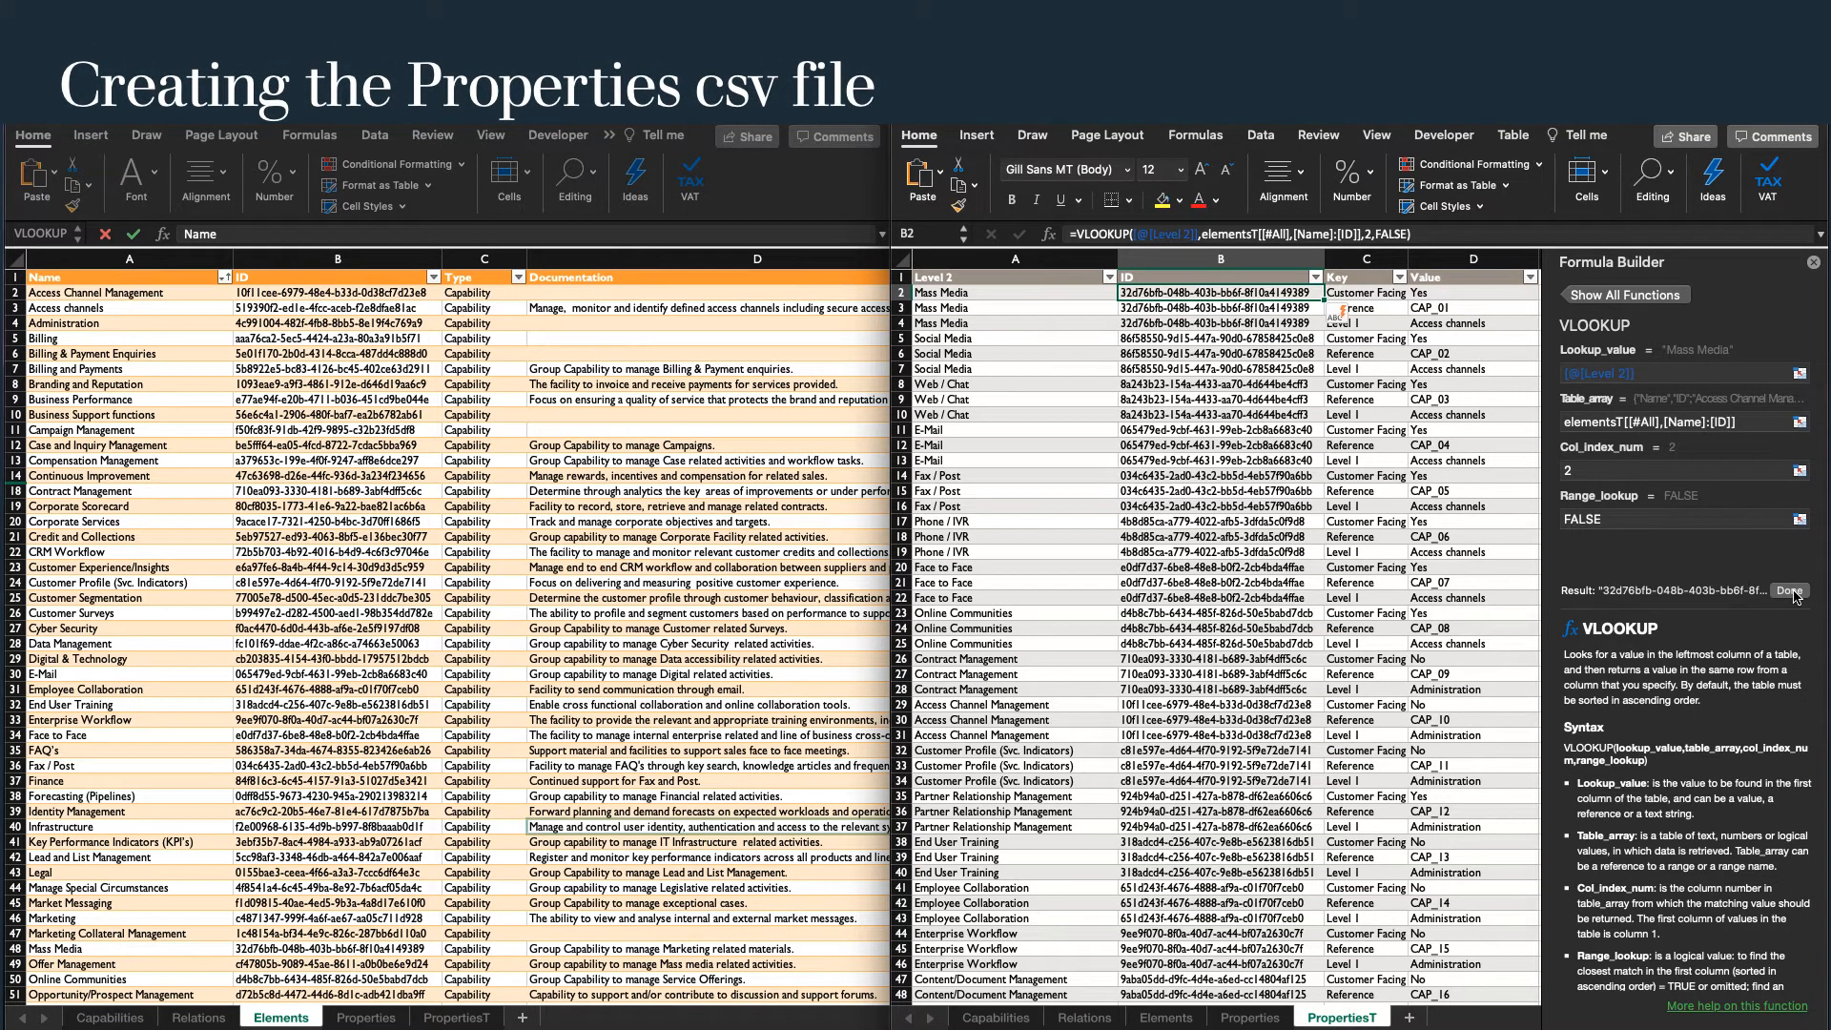
Copy the complete ID, Key and Value columns of the PropertiesT table, including their headers.
click(1216, 276)
key(shift+Right)
key(shift+Right)
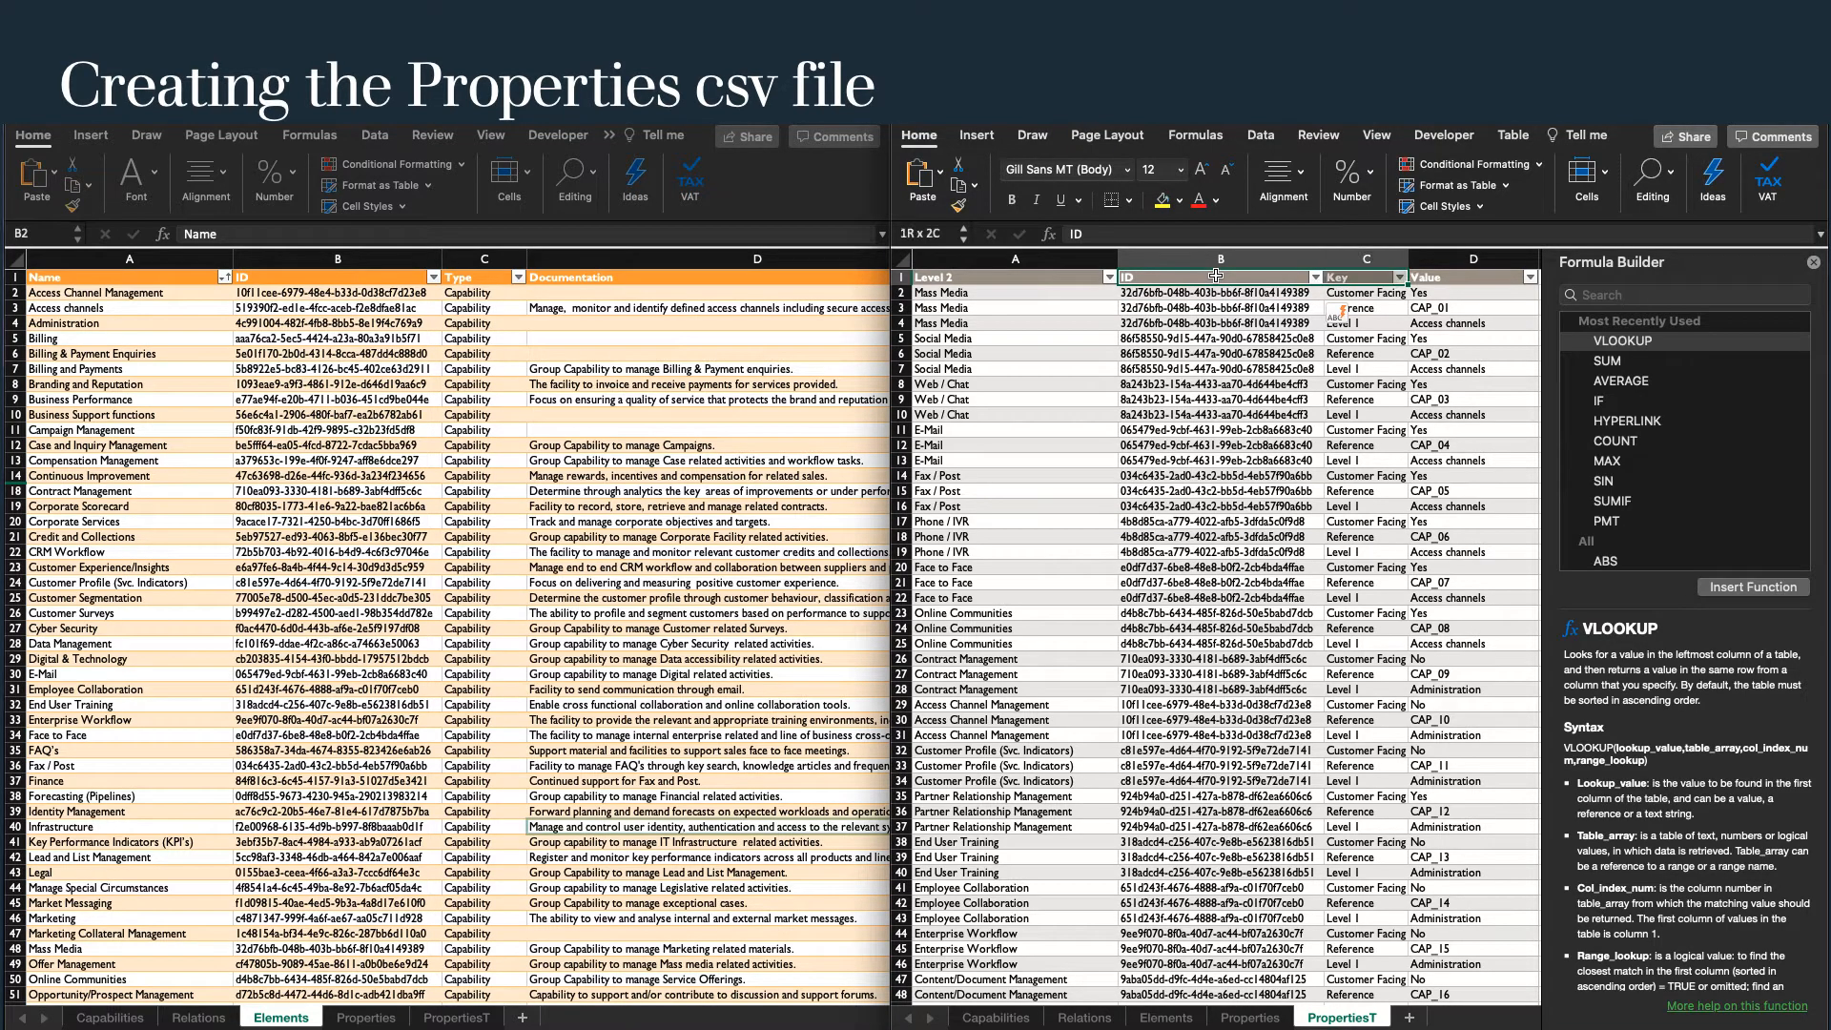
key(ctrl+shift+Down)
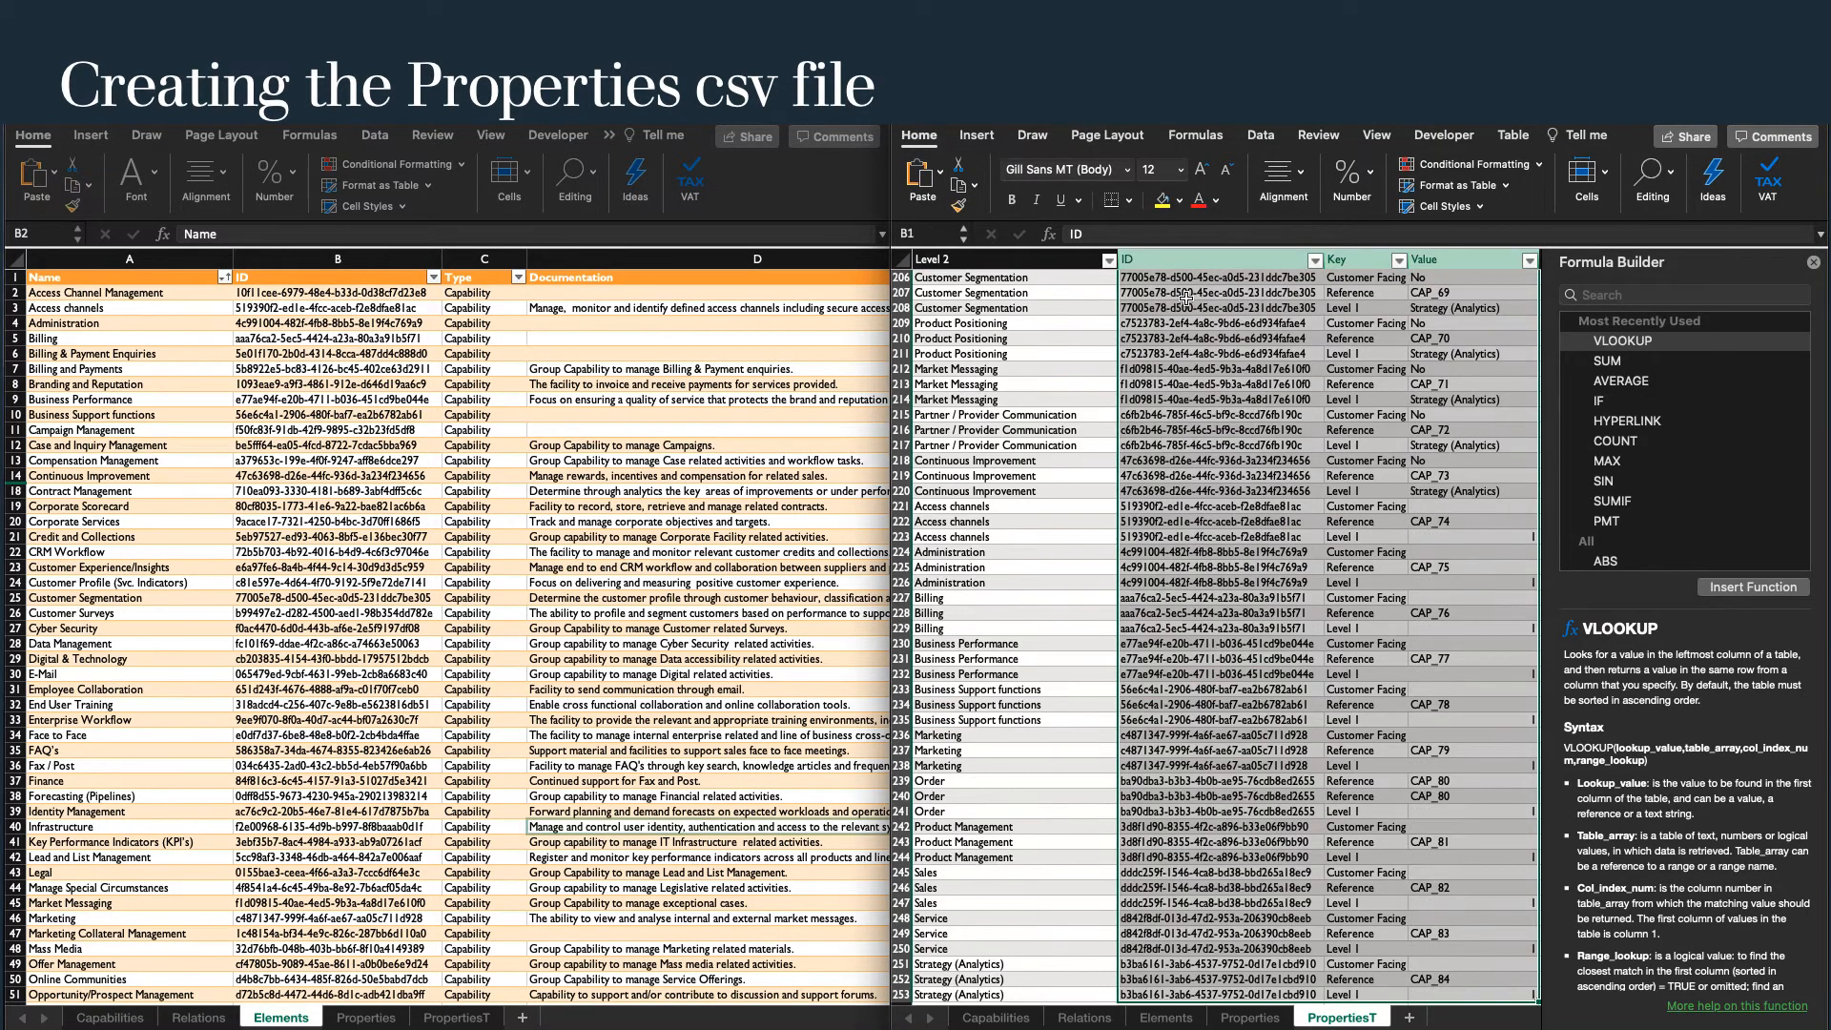
right_click(1183, 292)
click(1206, 324)
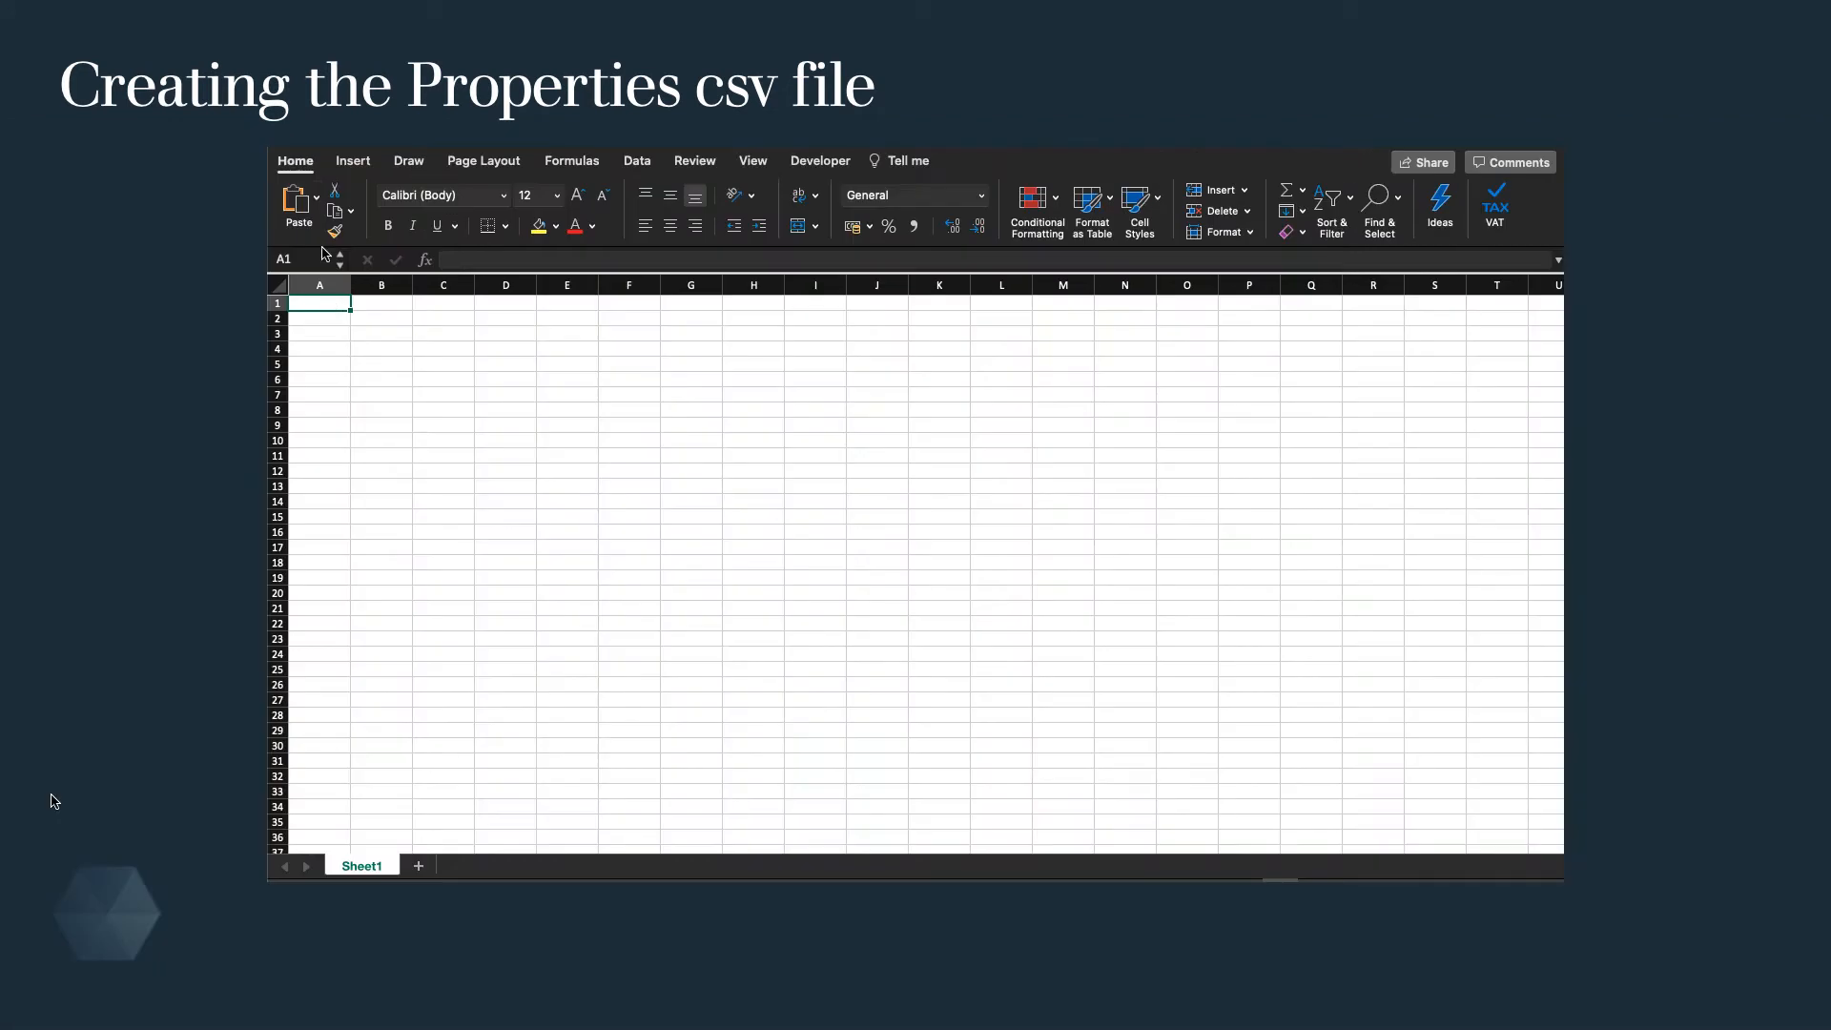
Paste the copied columns as values at A1 of a blank workbook and fit column A to its contents.
click(317, 197)
click(343, 448)
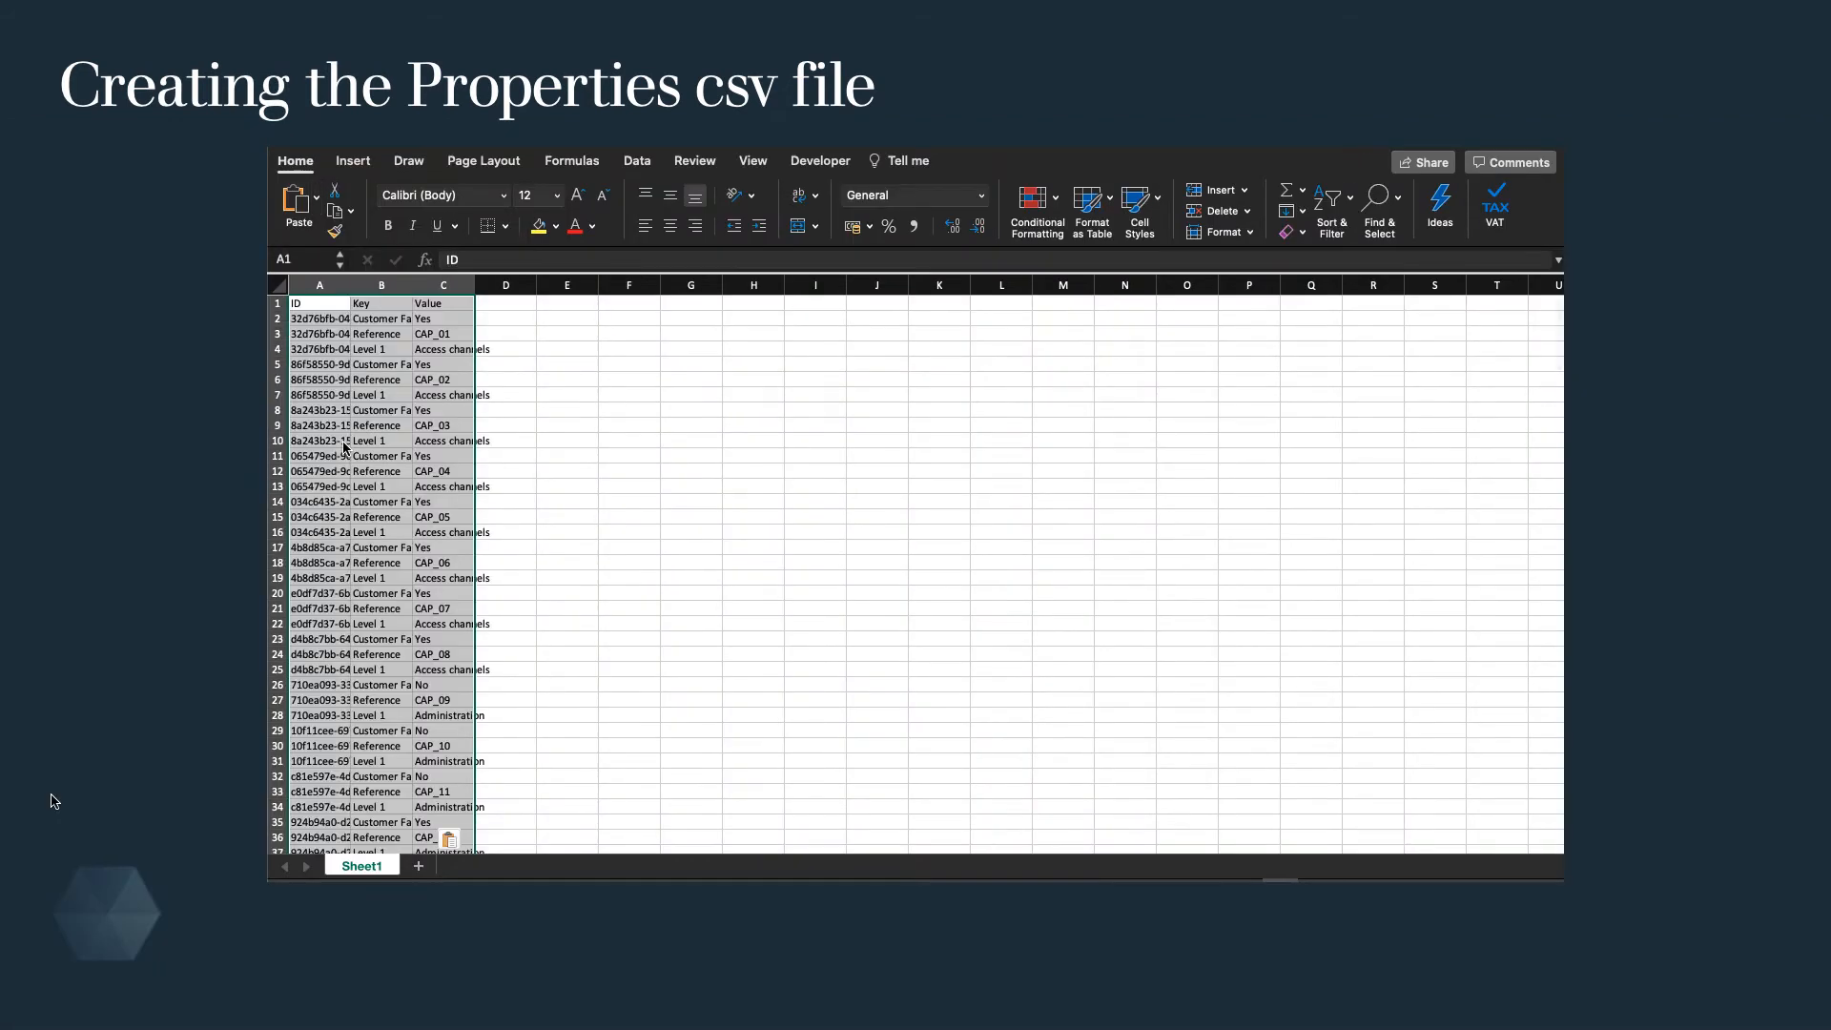
double_click(347, 288)
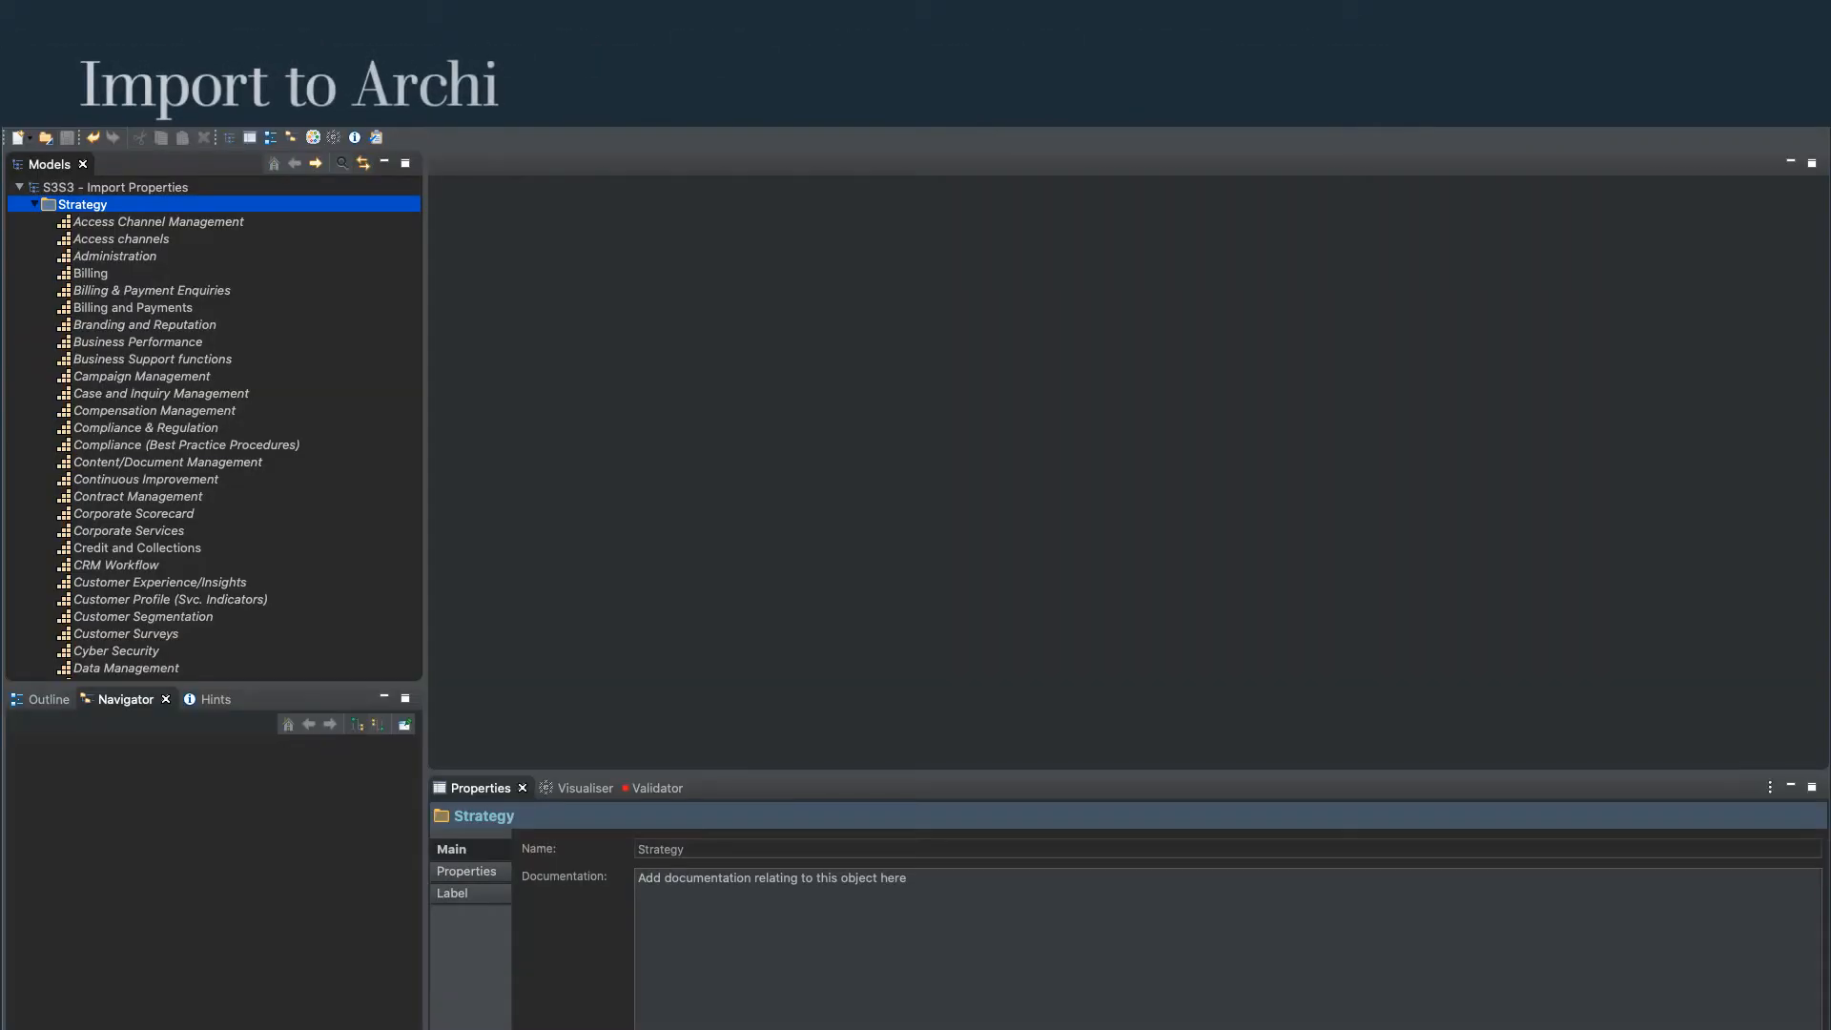
Switch to Archi and import properties.csv from the Import folder into the S3S3 - Import Properties model.
click(143, 116)
mouse_move(143, 363)
click(319, 375)
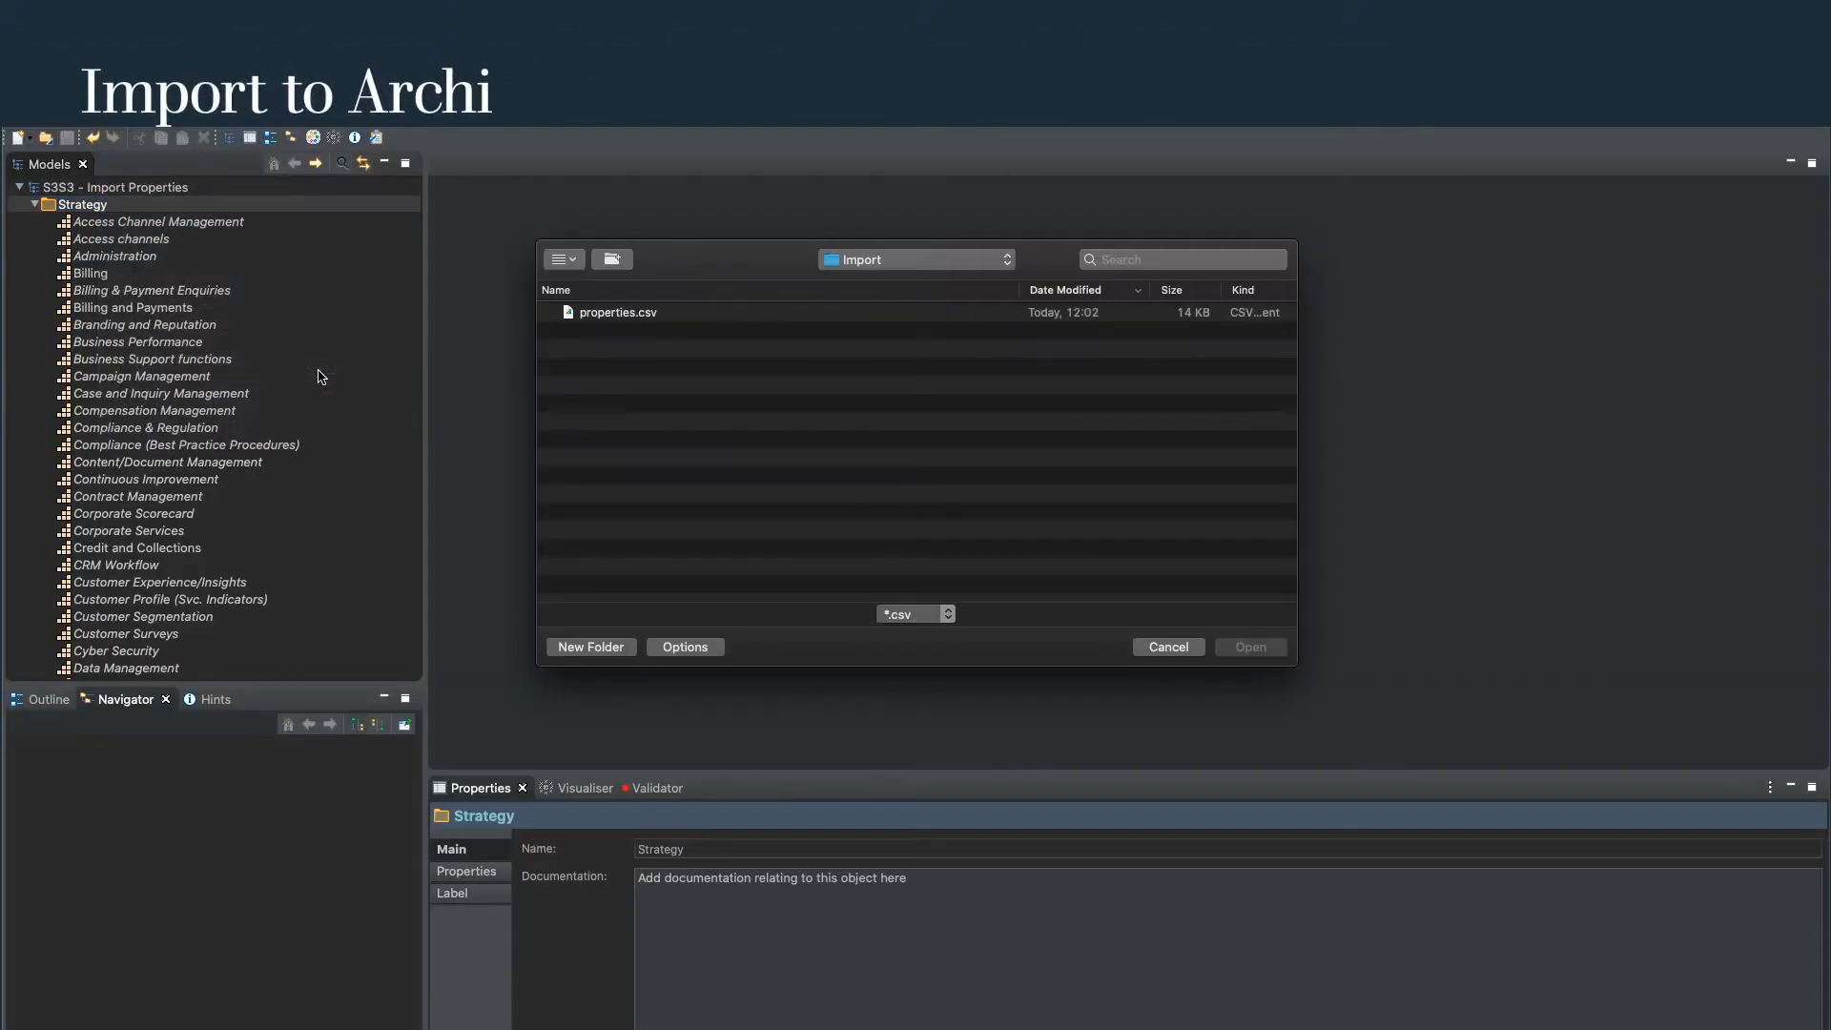
click(598, 315)
click(1250, 648)
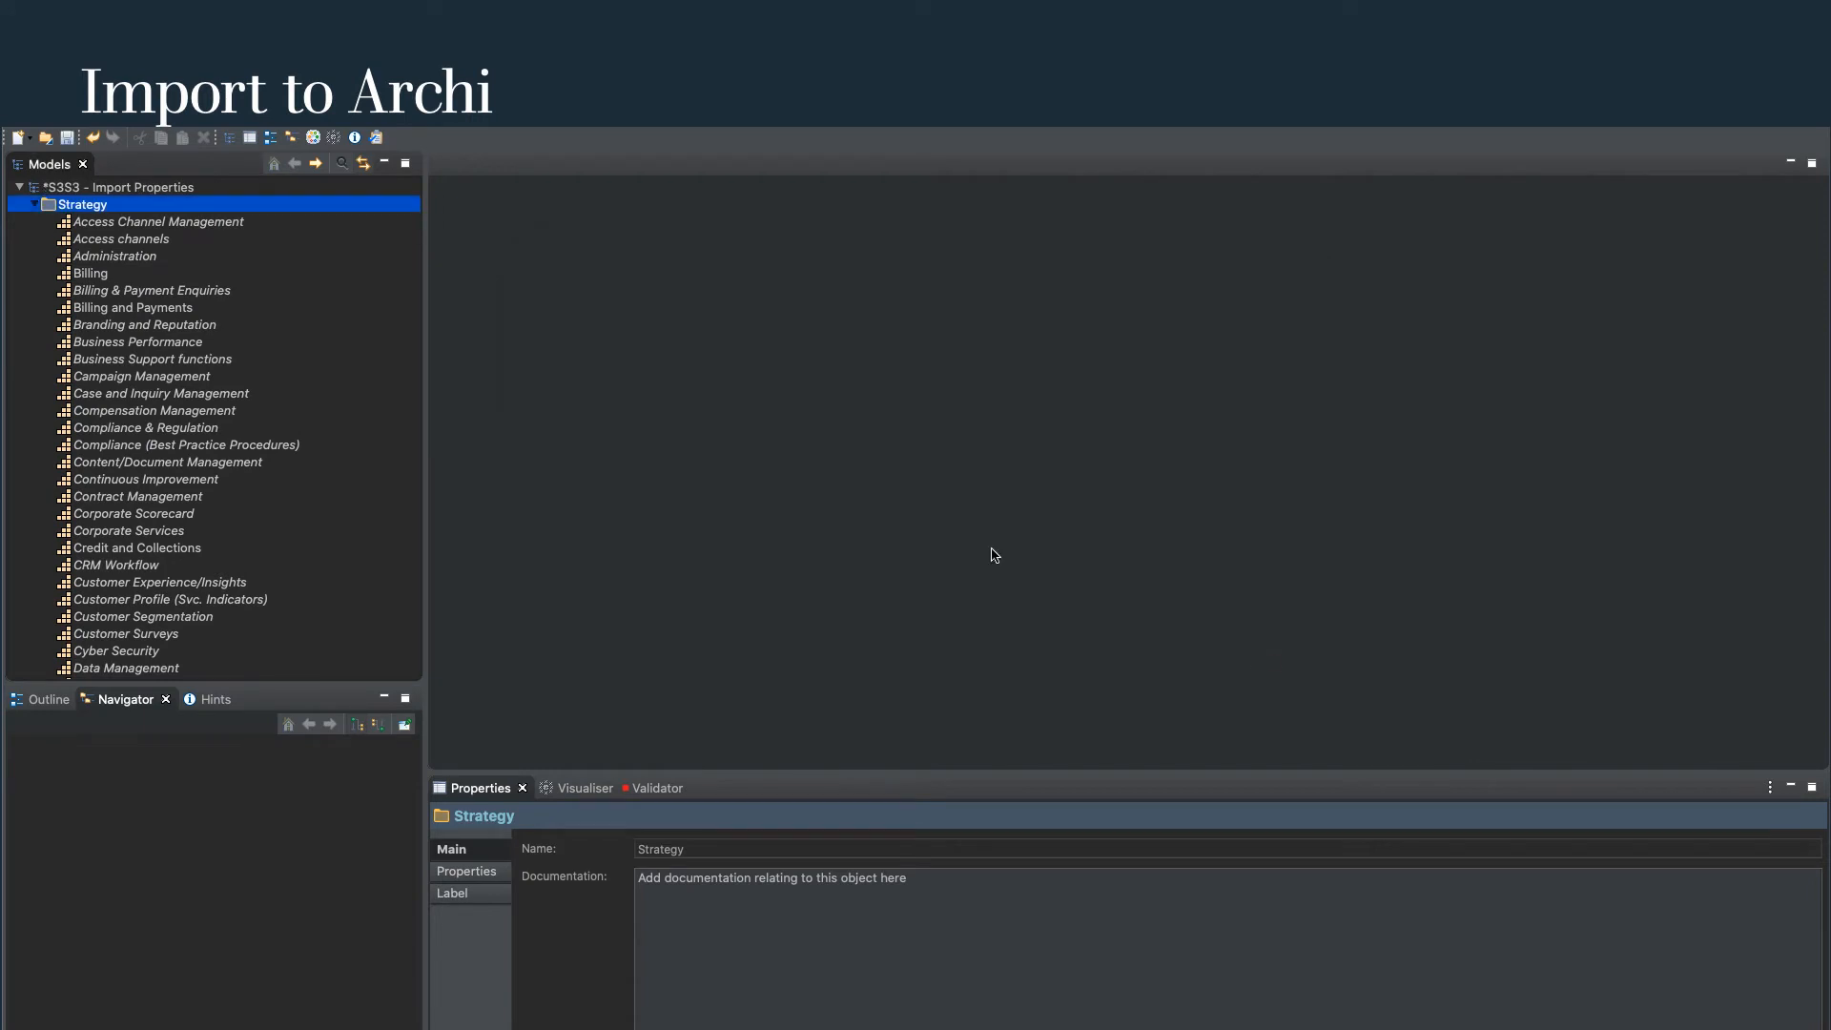
Check the imported properties of the Access Channel Management capability.
click(212, 225)
click(467, 871)
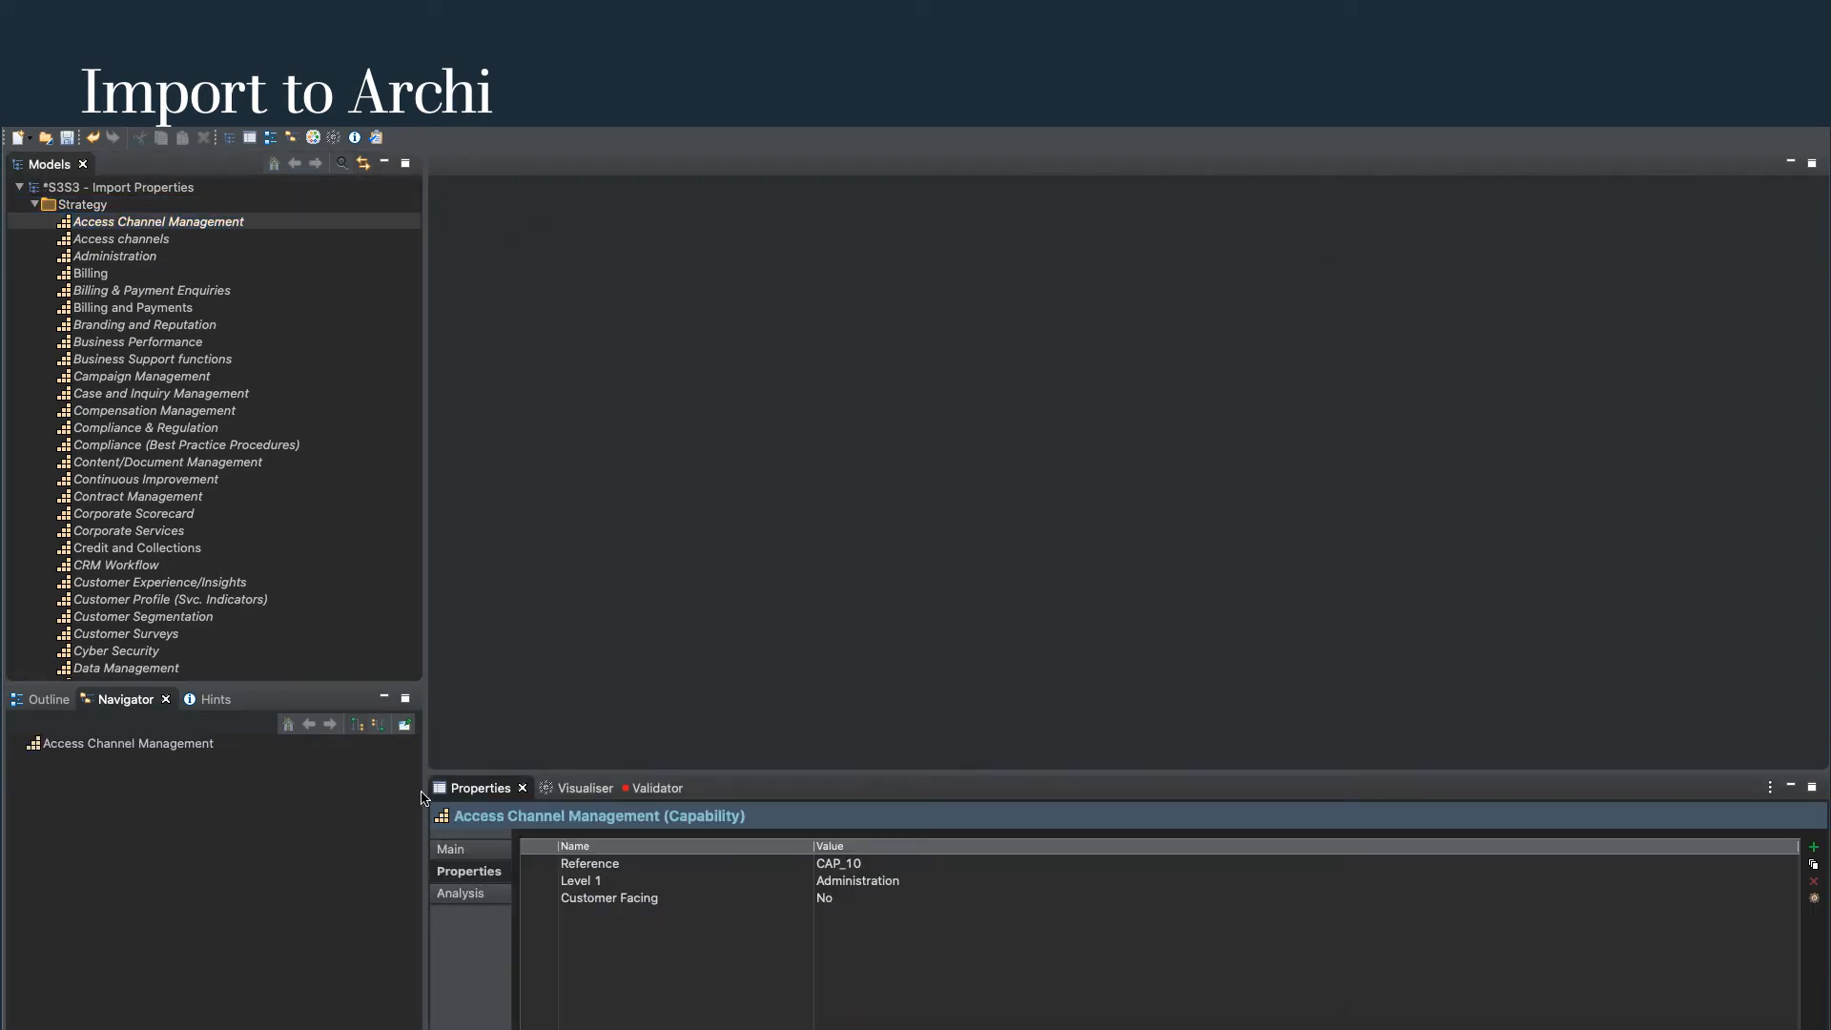
Check the imported properties of the capabilities following Access Channel Management, down to Billing & Payment Enquiries.
key(Down)
key(Down)
key(Down)
key(Down)
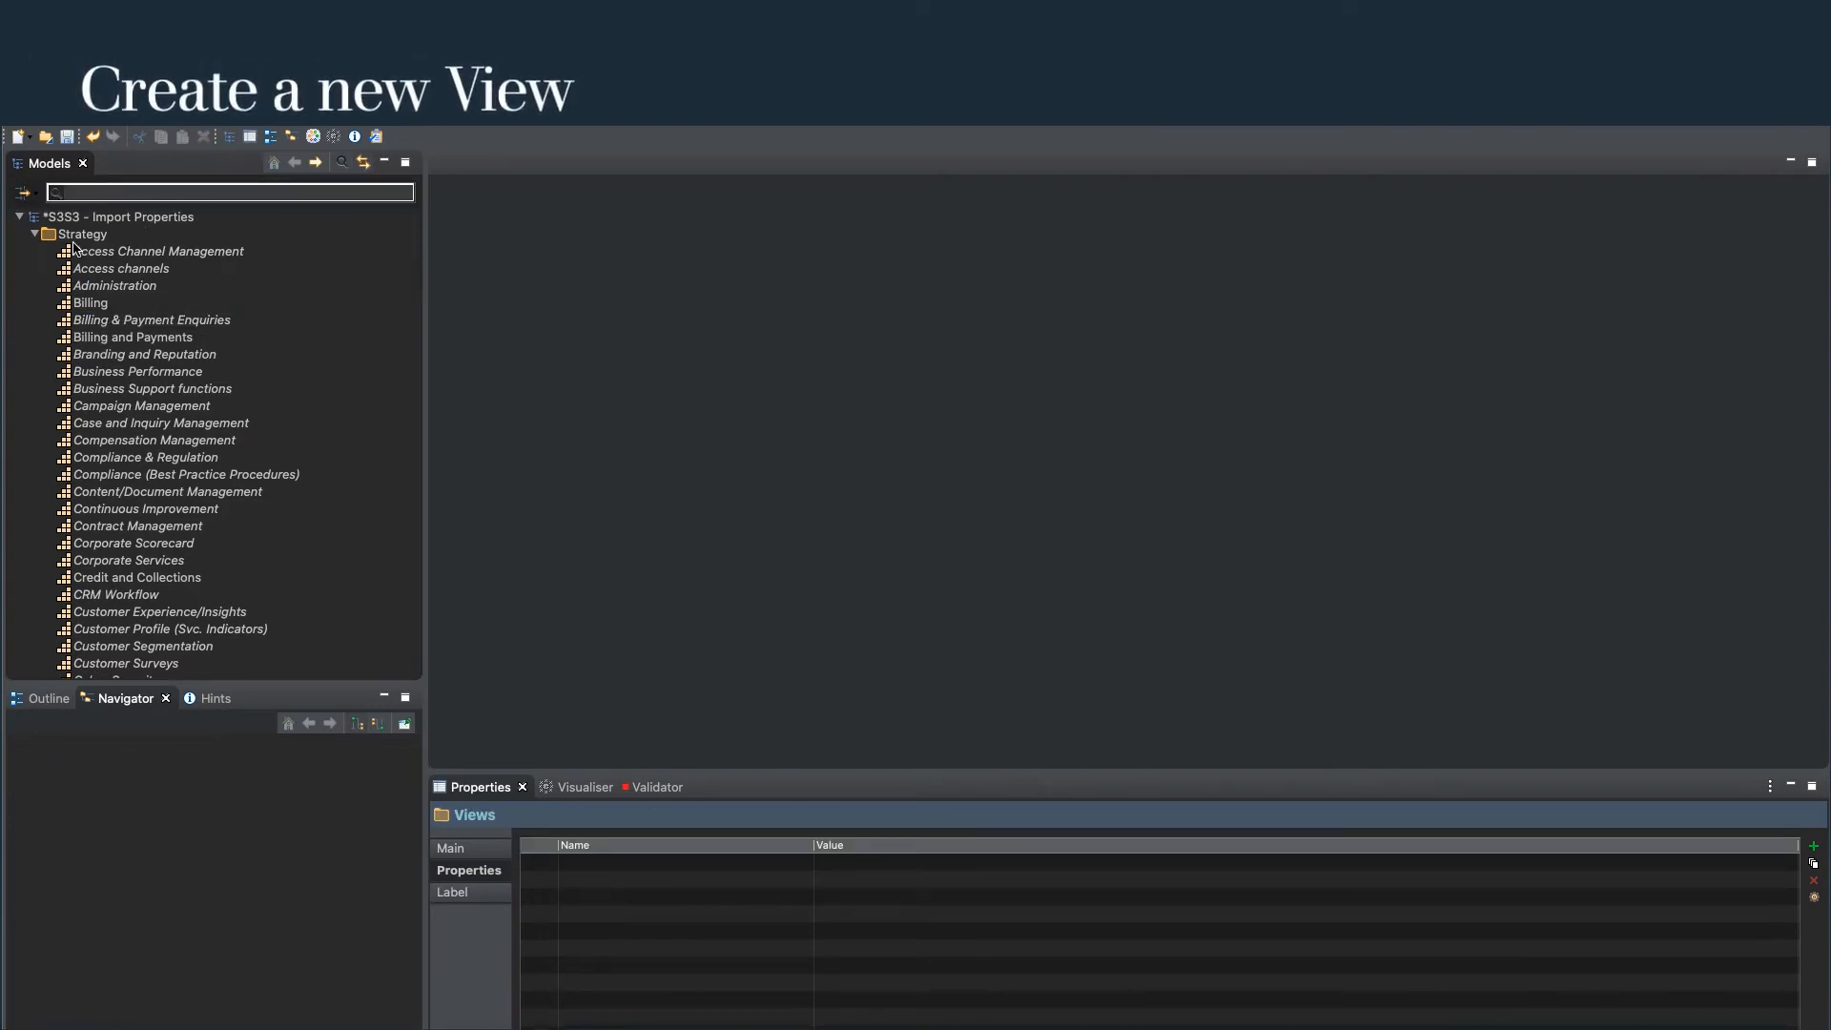
Collapse the Strategy folder and create a new ArchiMate view named Capability in the Views folder.
click(65, 236)
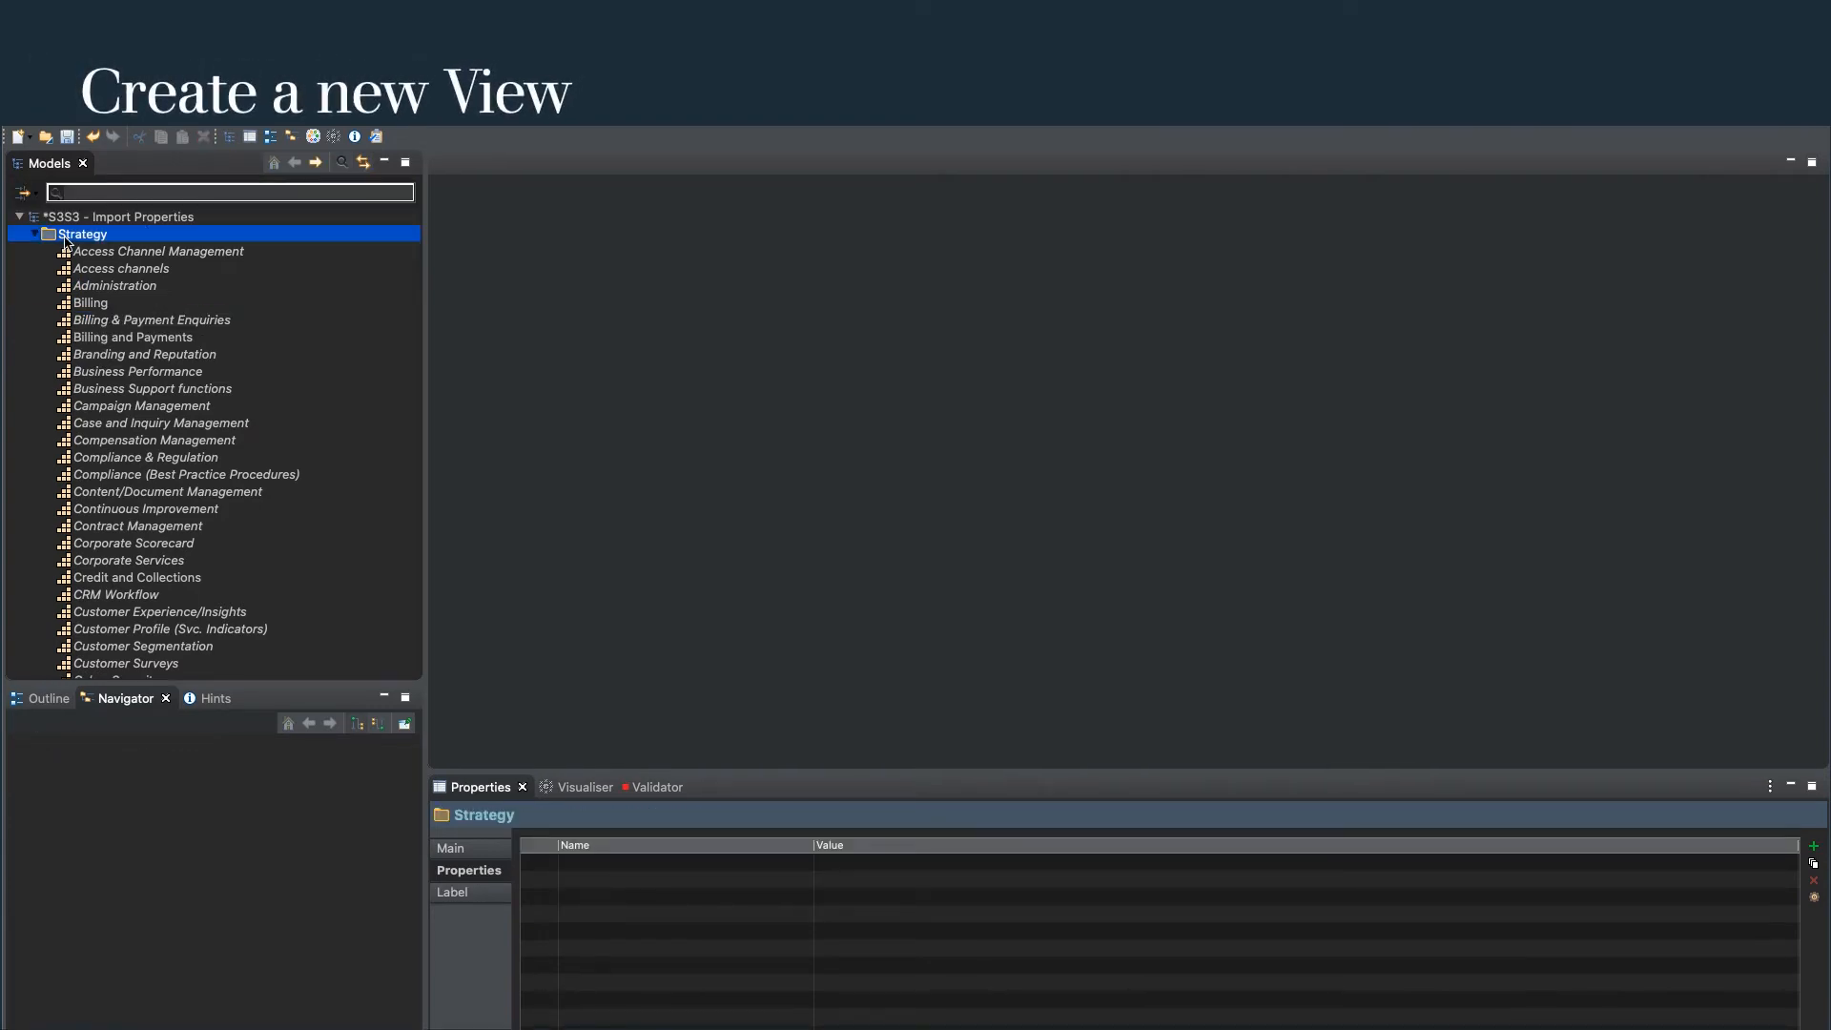
click(34, 235)
click(74, 371)
right_click(62, 372)
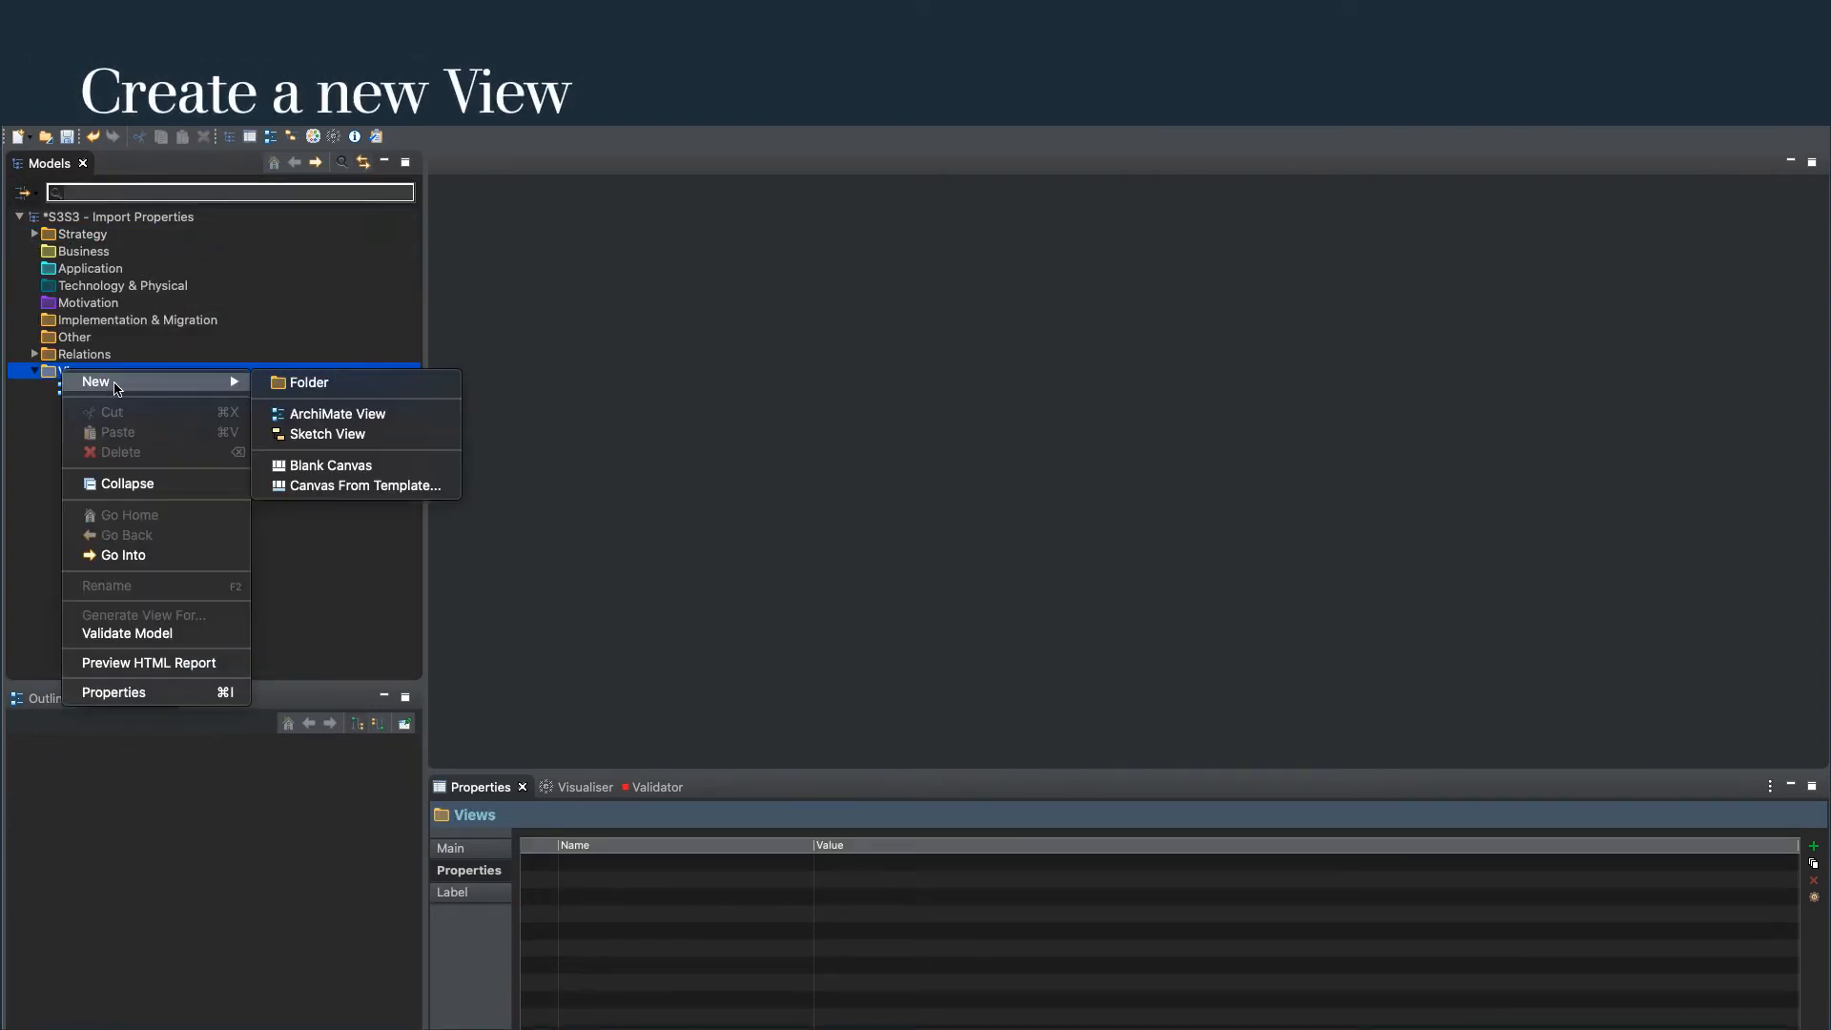
click(315, 419)
text(Capabi)
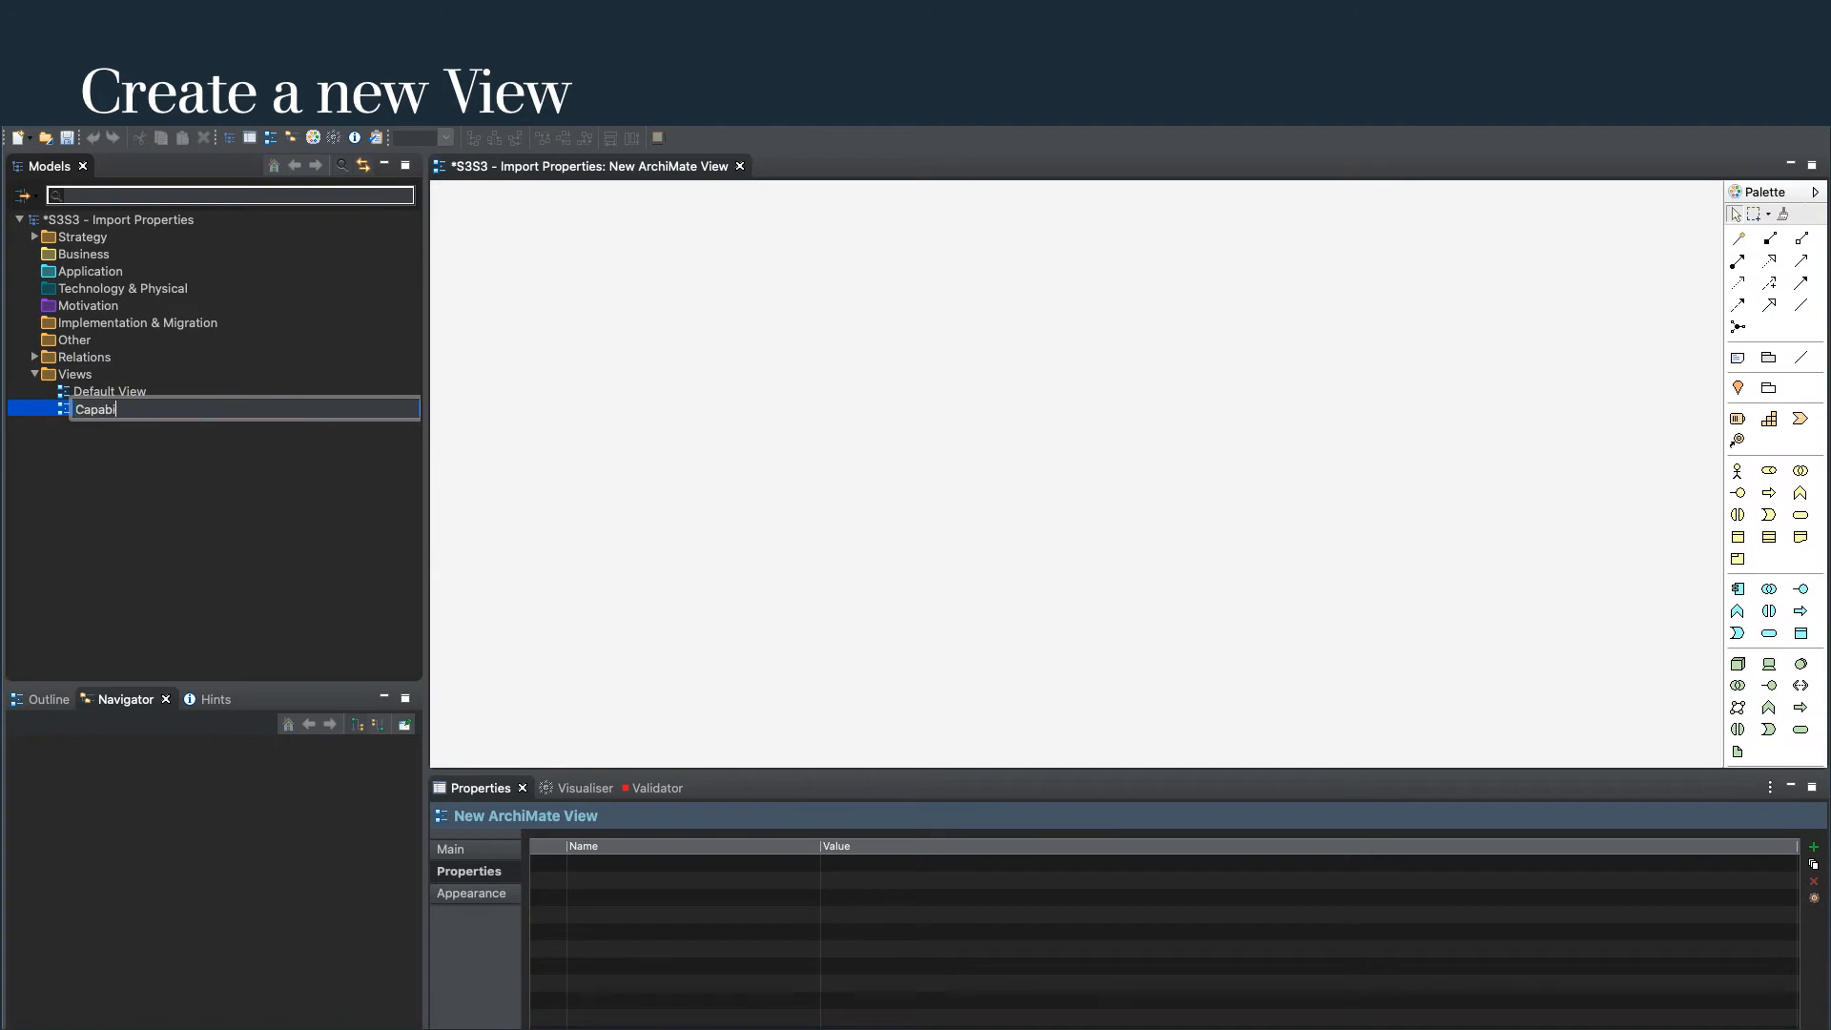
text(lity)
key(Return)
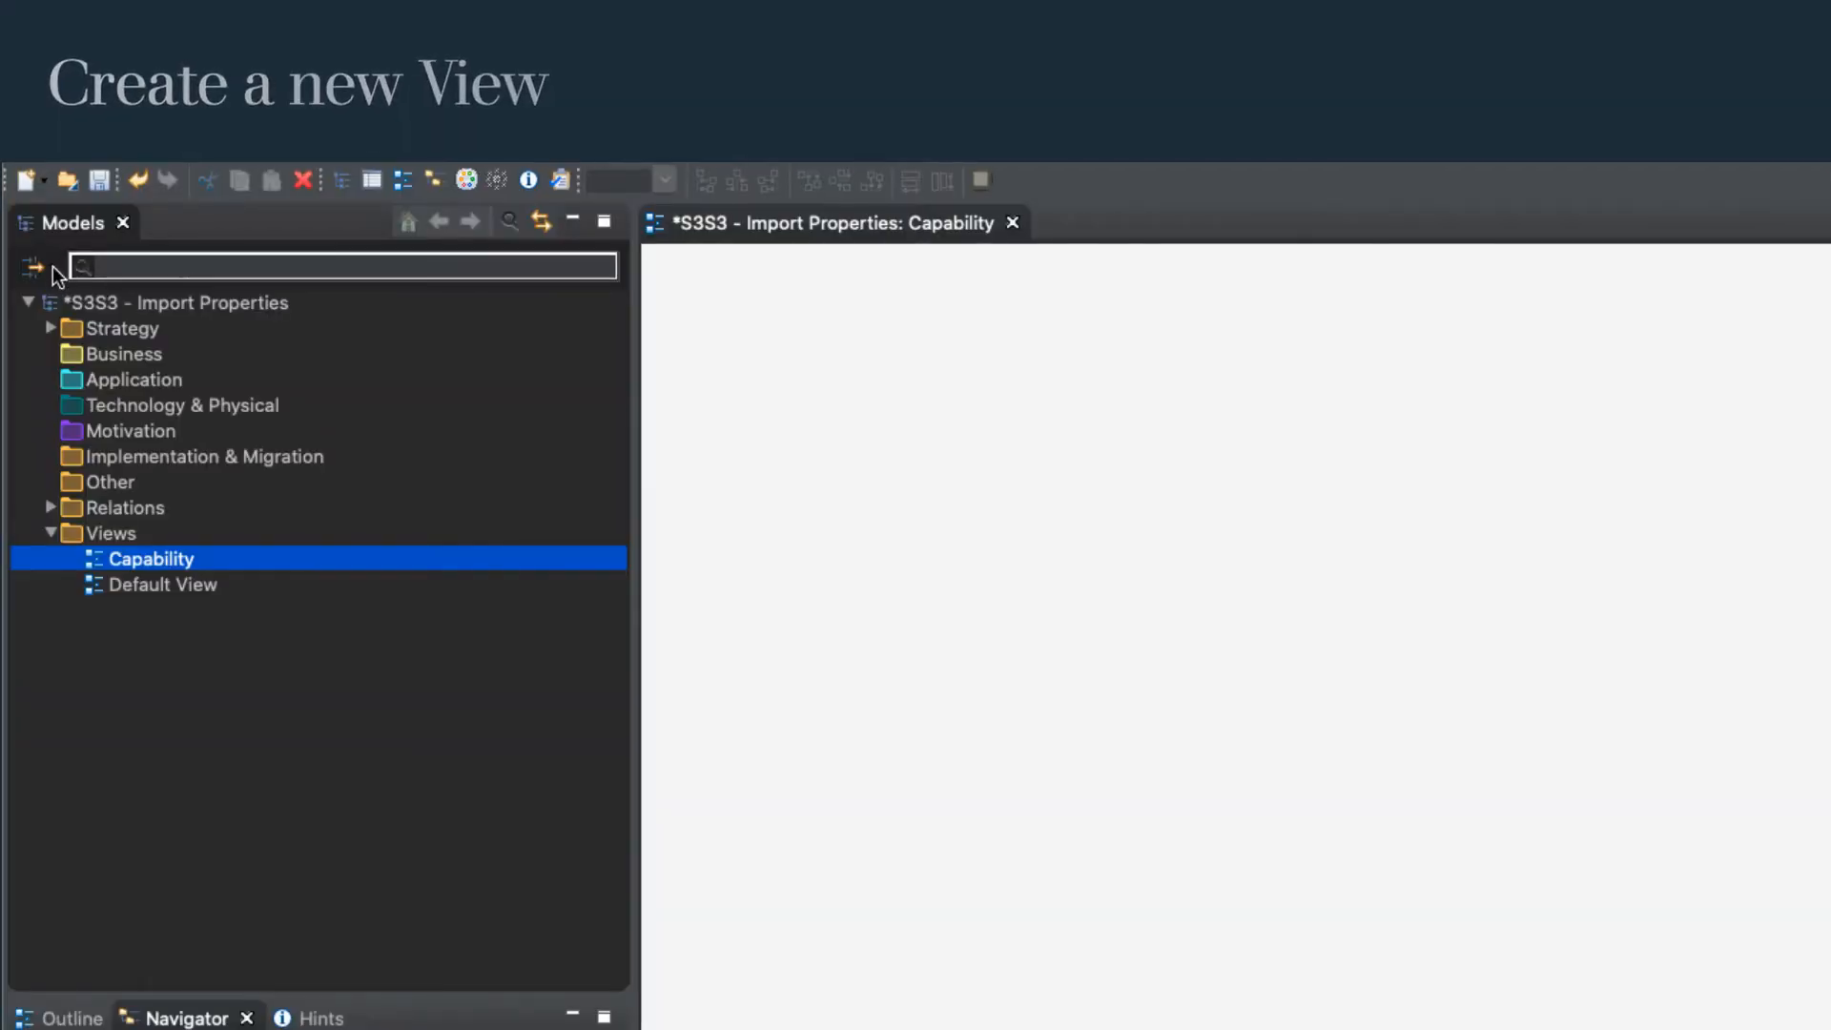
Filter the model tree to show only elements whose Level 1 property is 1.
click(36, 195)
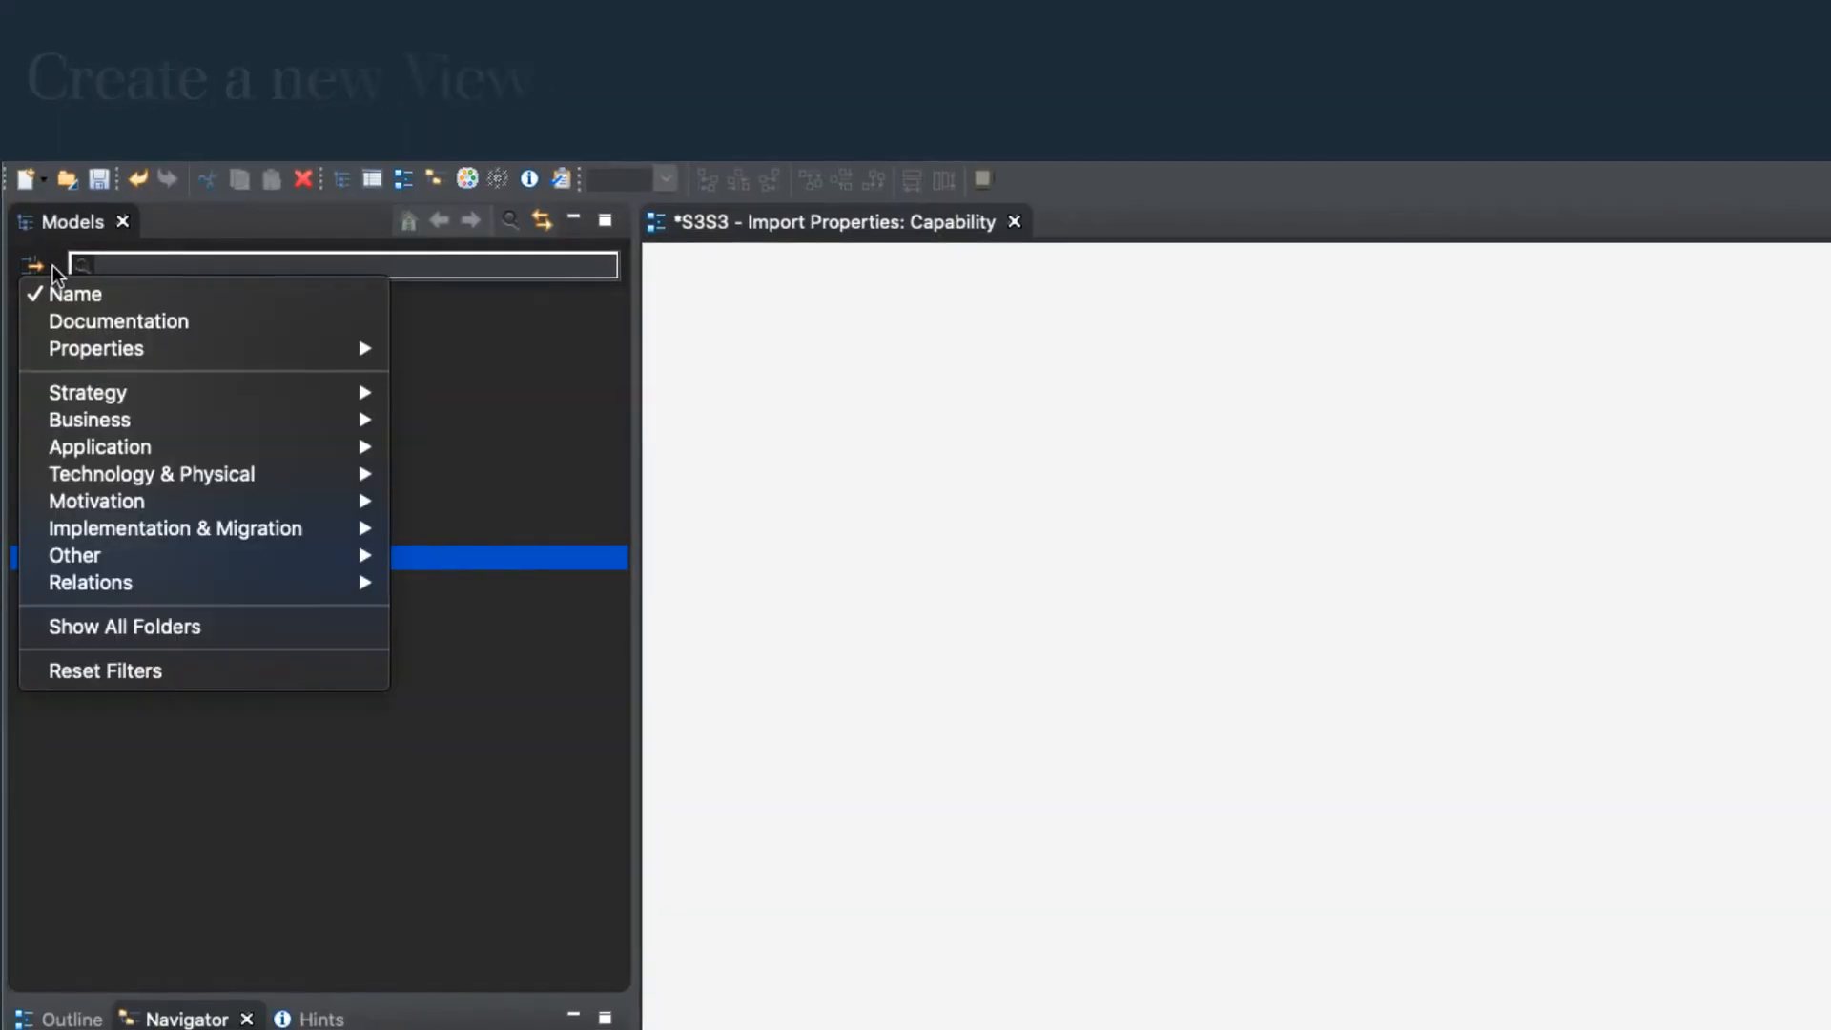
mouse_move(55, 348)
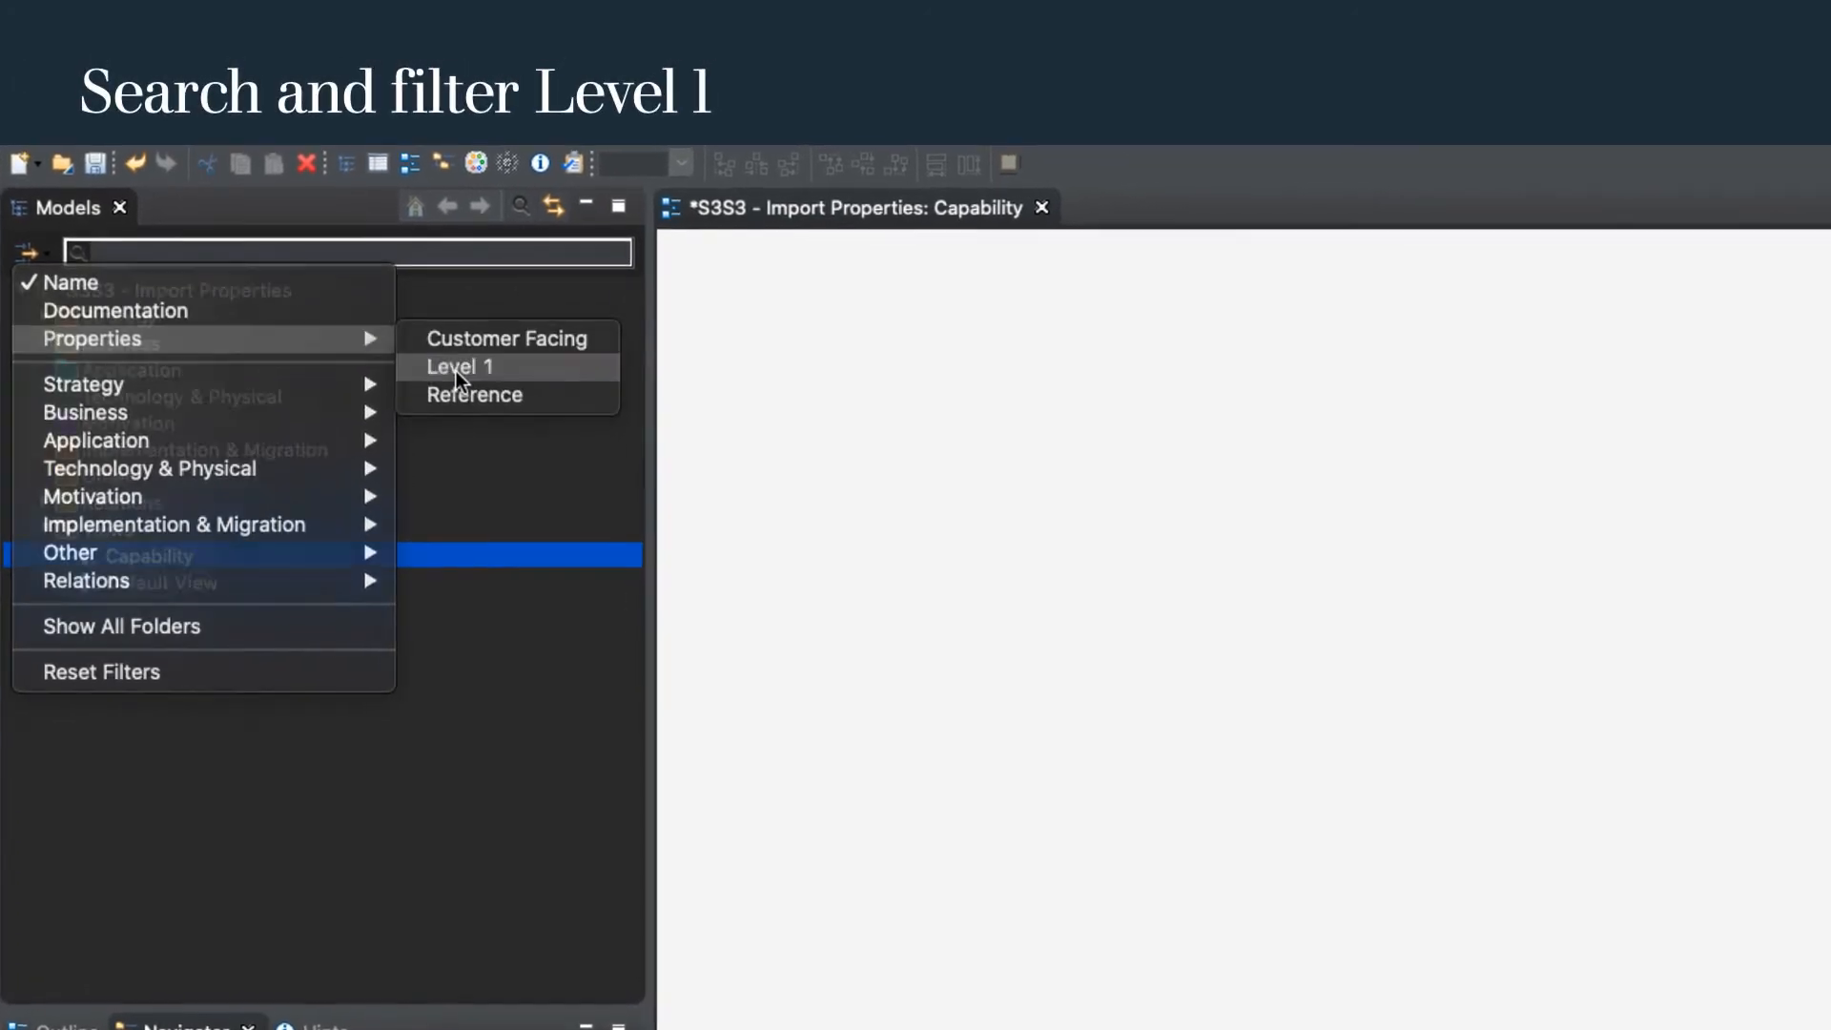
click(456, 370)
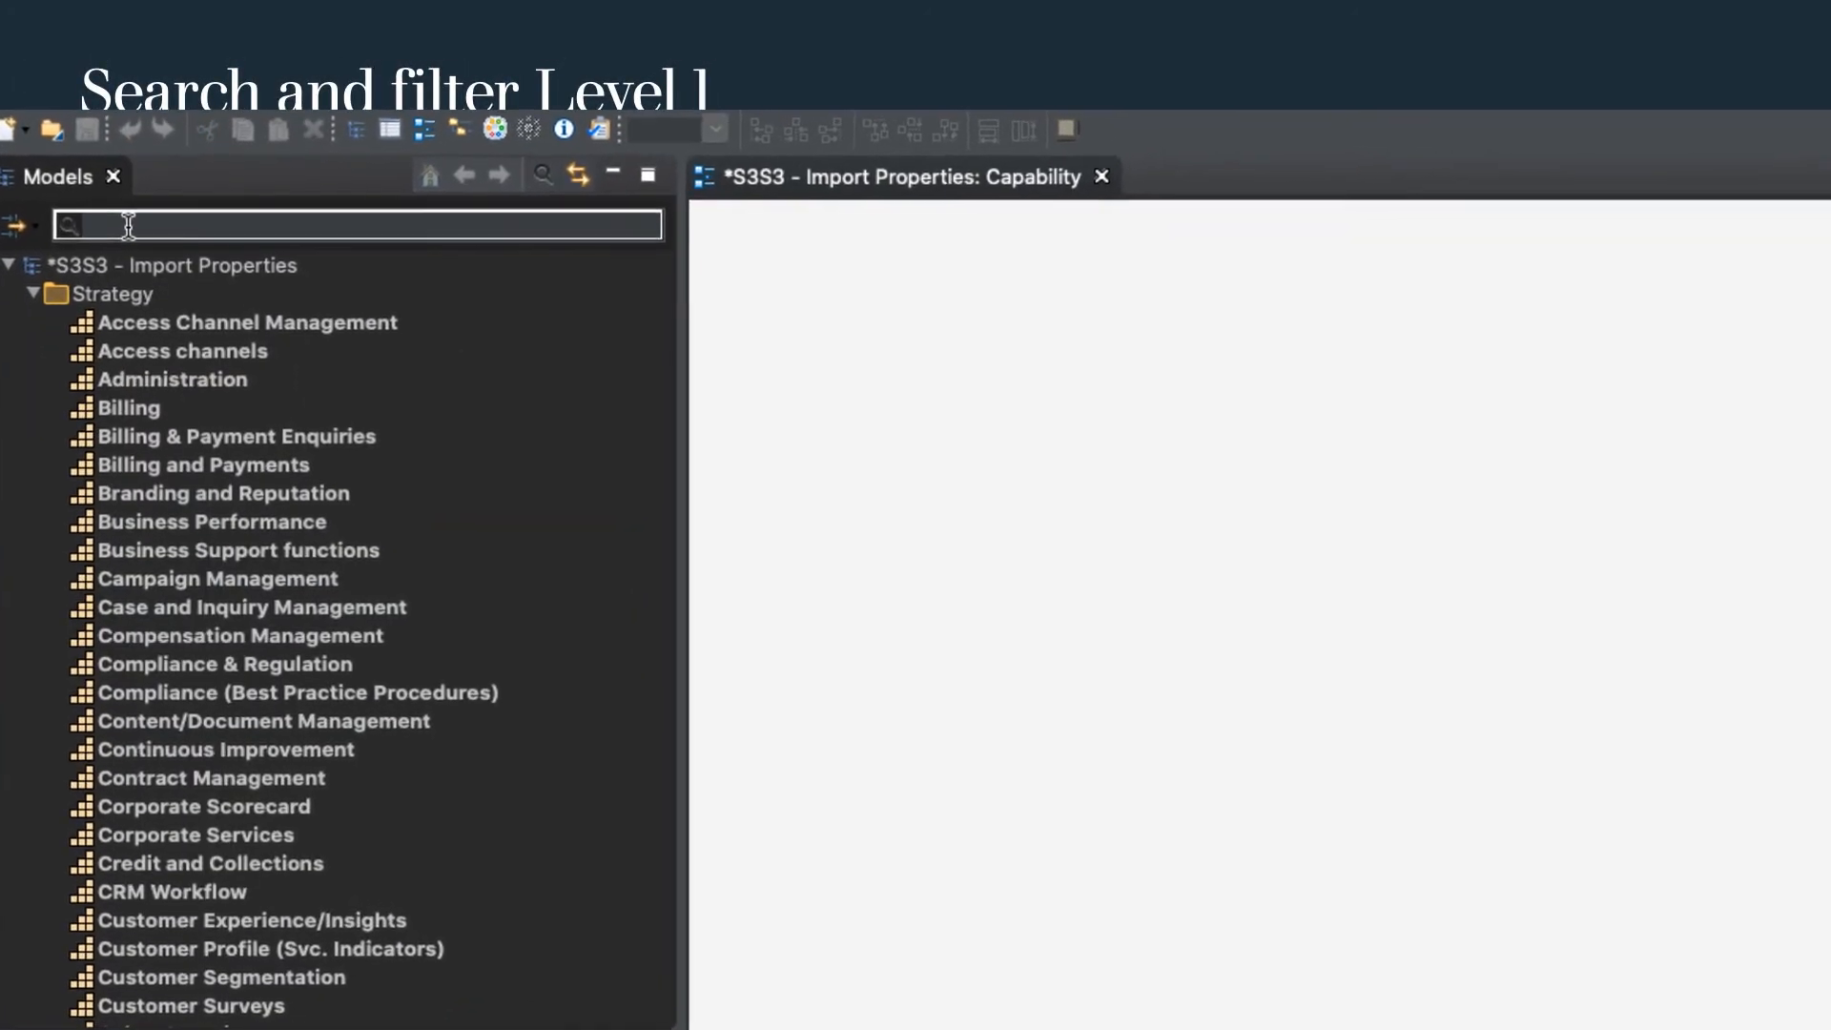
text(1)
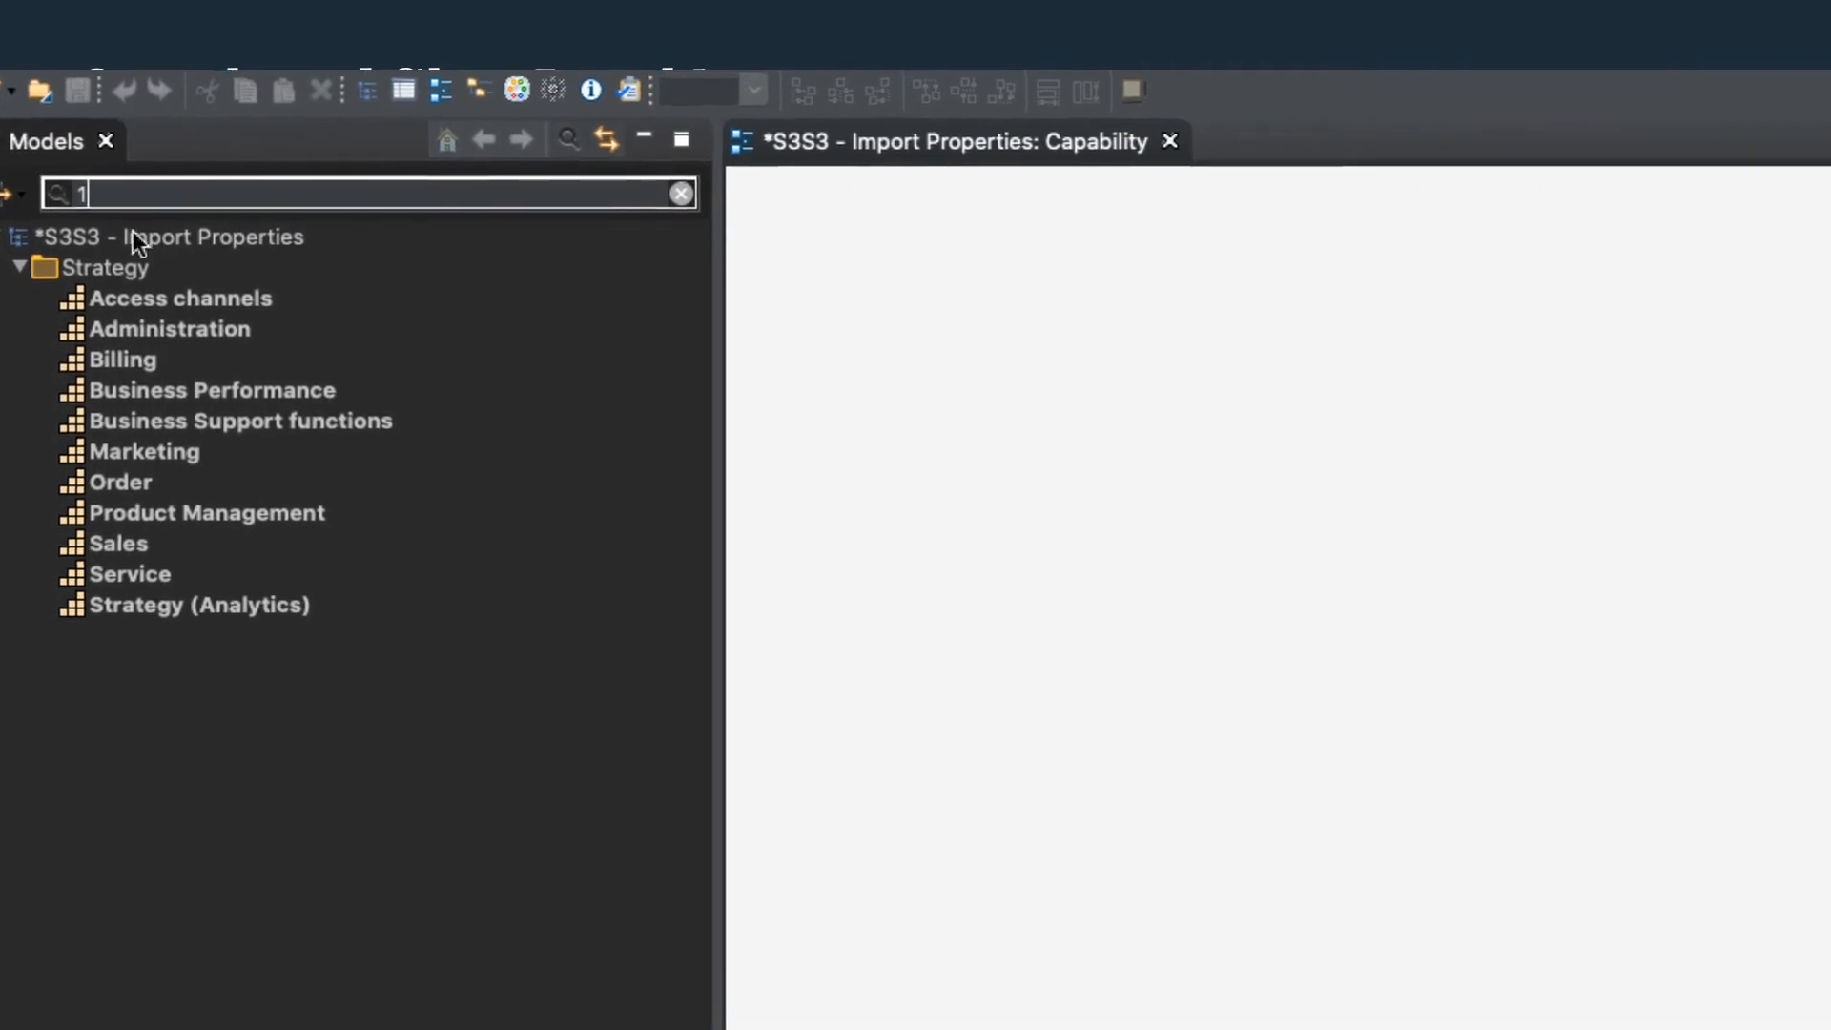
Place the Access channels capability on the Capability view and add its related capabilities, Social Media through Face to Face, beside it.
click(143, 298)
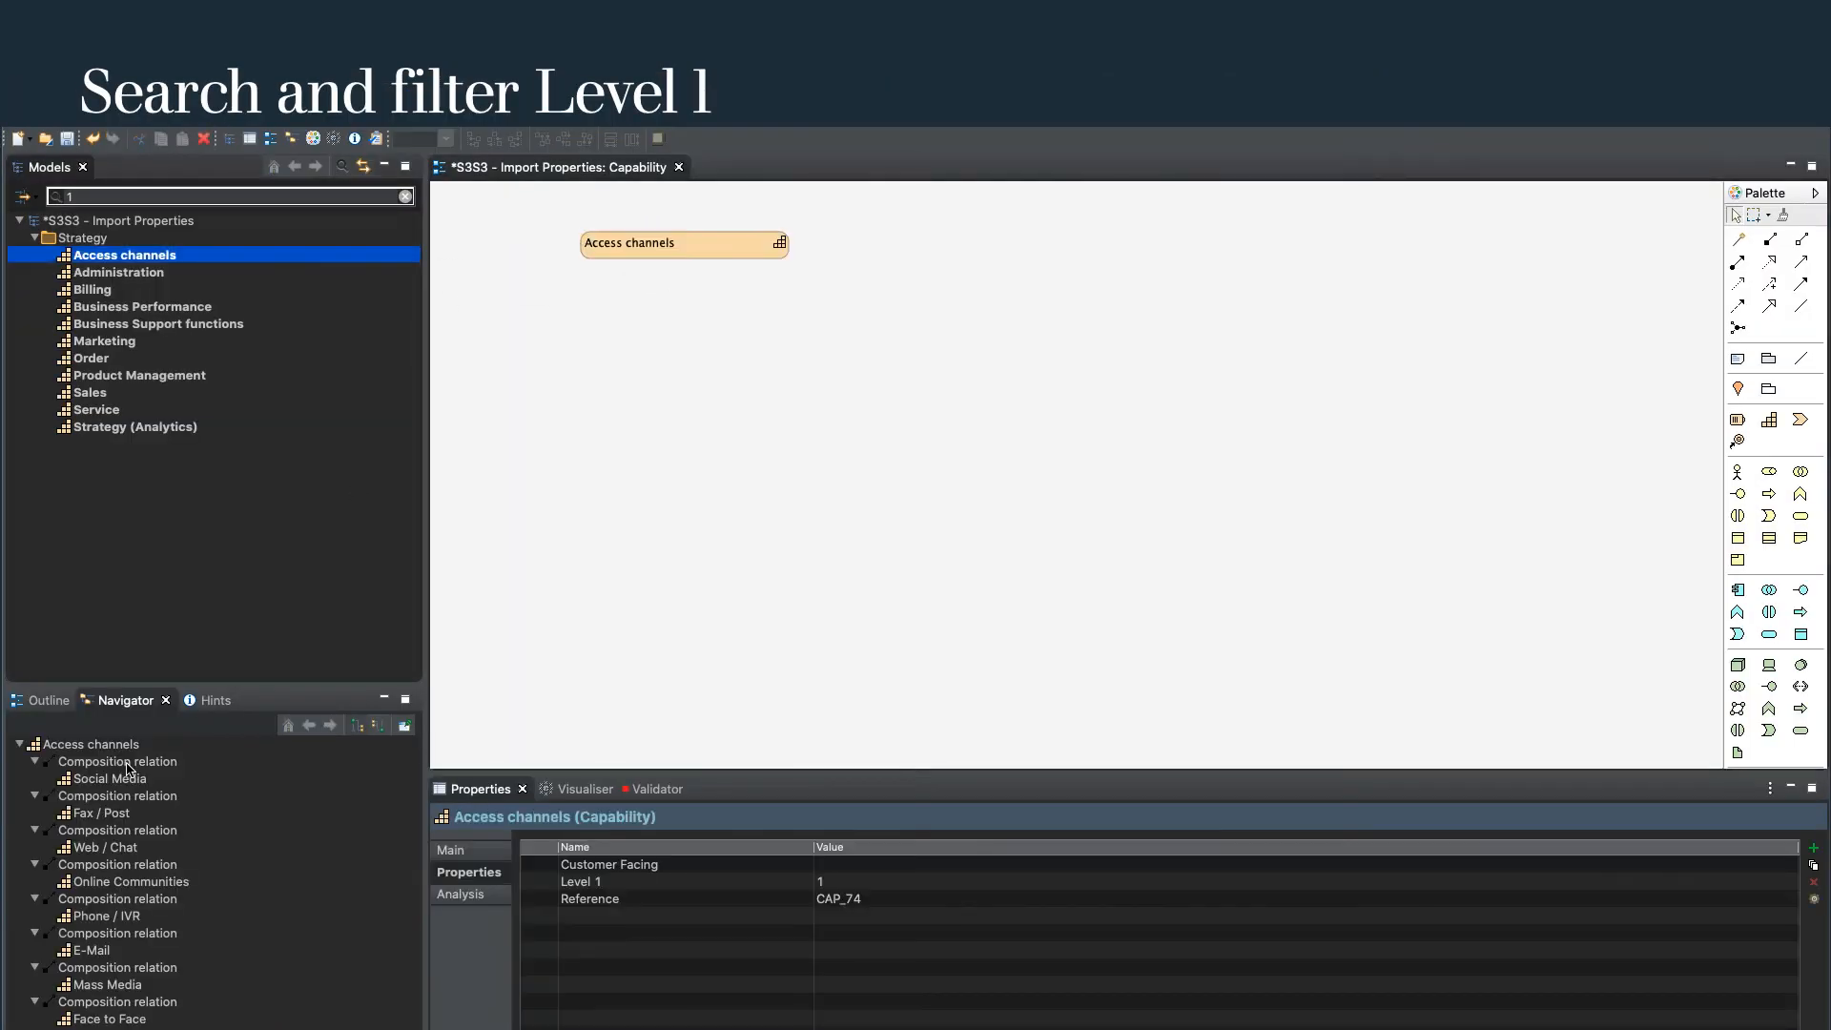
click(124, 778)
shift+click(110, 1018)
drag(110, 1019, 1038, 252)
Stack the remaining Access channels child capabilities in a single column beneath Social Media.
drag(1161, 410, 1019, 287)
drag(1320, 408, 1041, 312)
drag(1078, 507, 1086, 343)
drag(1182, 515, 1087, 367)
drag(1336, 504, 1087, 394)
drag(1201, 598, 1087, 422)
drag(1011, 598, 1087, 449)
Align the left edges of all the stacked child capabilities and narrow their boxes together.
drag(906, 225, 1358, 559)
click(474, 139)
drag(1193, 313, 1121, 312)
Extend the Access channels box downward, nest the column of child capabilities inside it, and narrow the box around them.
click(685, 246)
drag(685, 258, 683, 488)
drag(979, 213, 1142, 465)
drag(1084, 310, 690, 322)
click(775, 351)
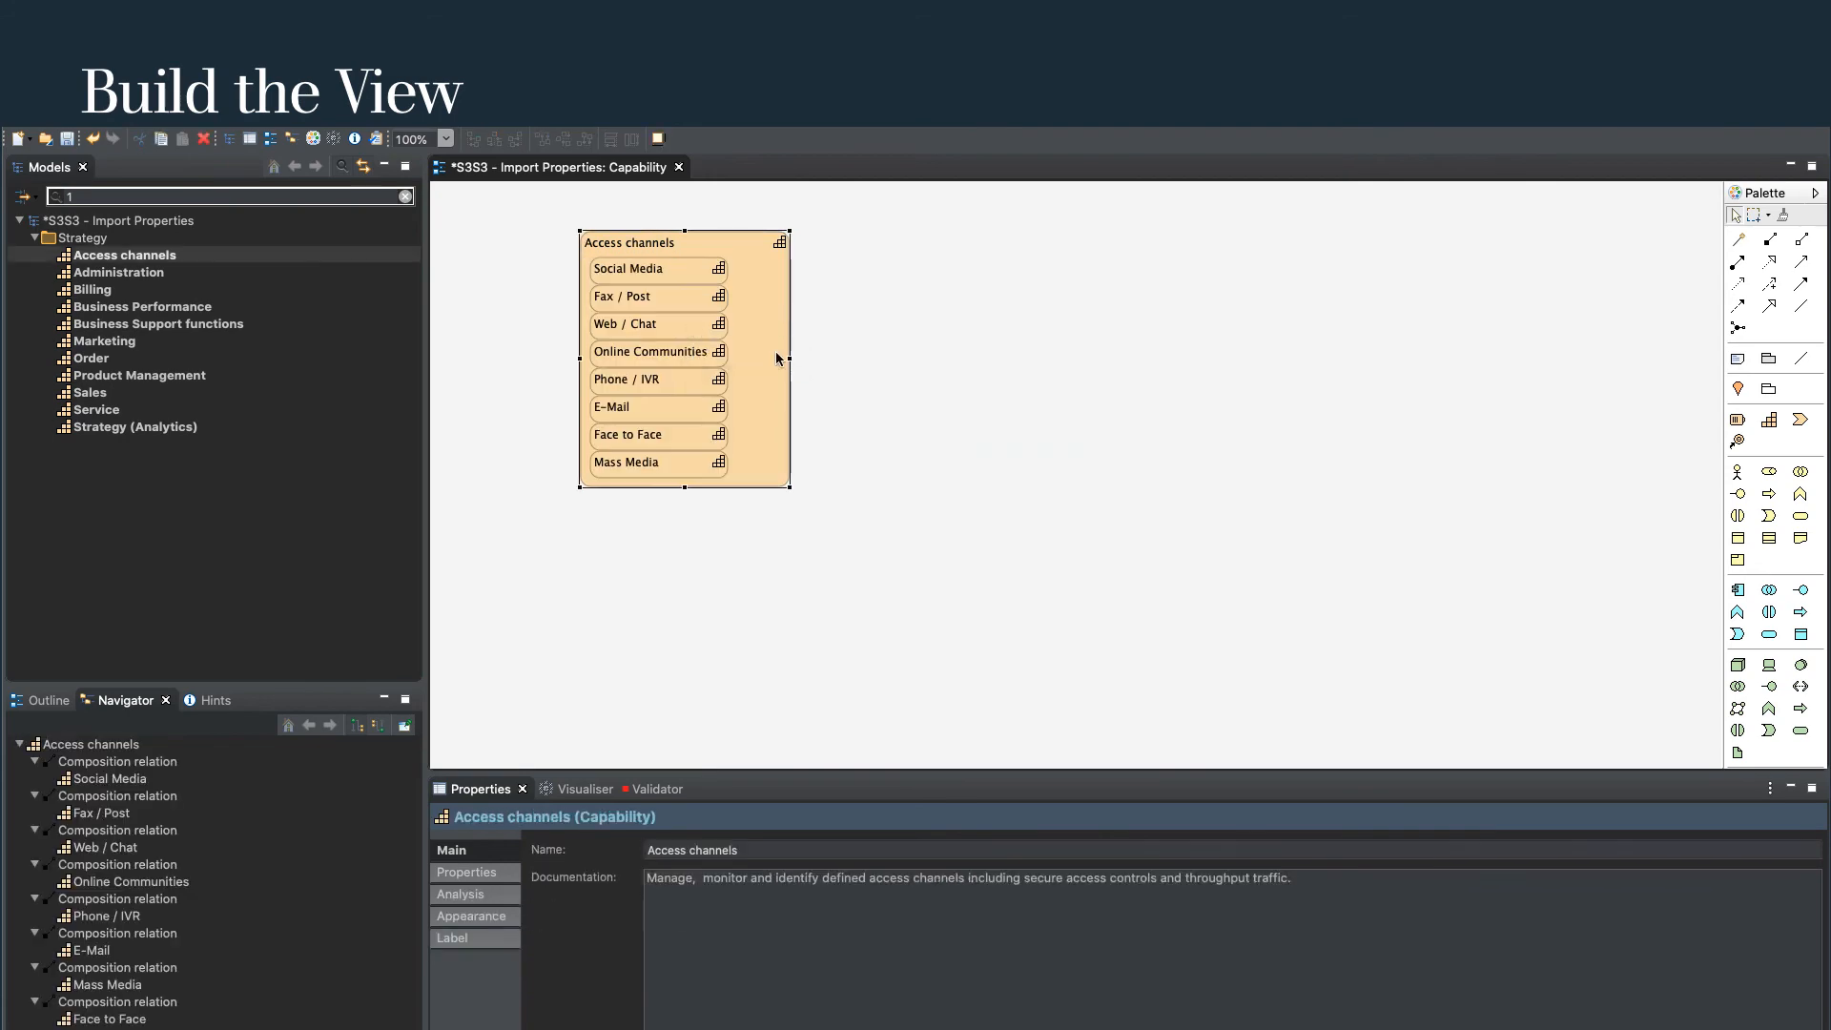
drag(790, 357, 750, 352)
click(751, 350)
Add Administration beside Access channels and place its related capabilities, CRM Workflow through Content/Document Management, on the view.
drag(118, 273, 885, 247)
click(123, 778)
scroll(212, 992, down, 4)
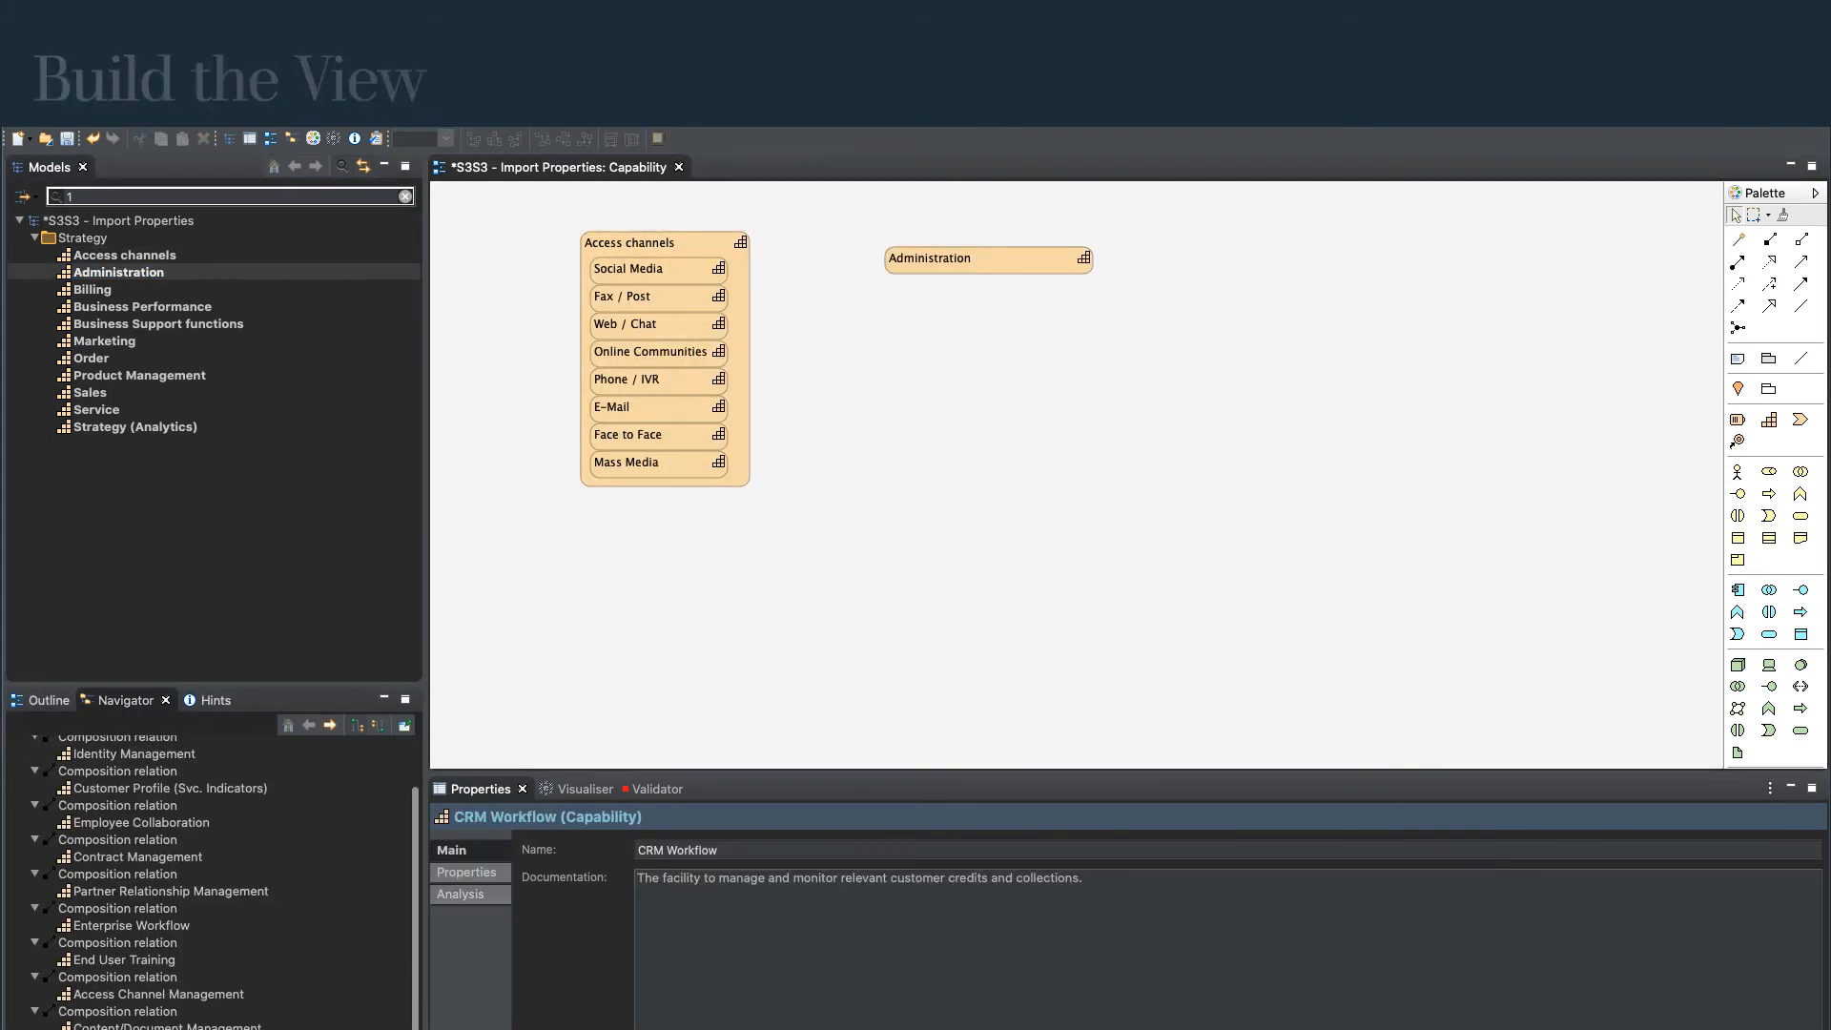
shift+click(229, 1027)
drag(179, 889, 1300, 246)
Stack Identity Management and Customer Profile (Svc. Indicators) directly beneath CRM Workflow.
drag(1529, 402, 1329, 267)
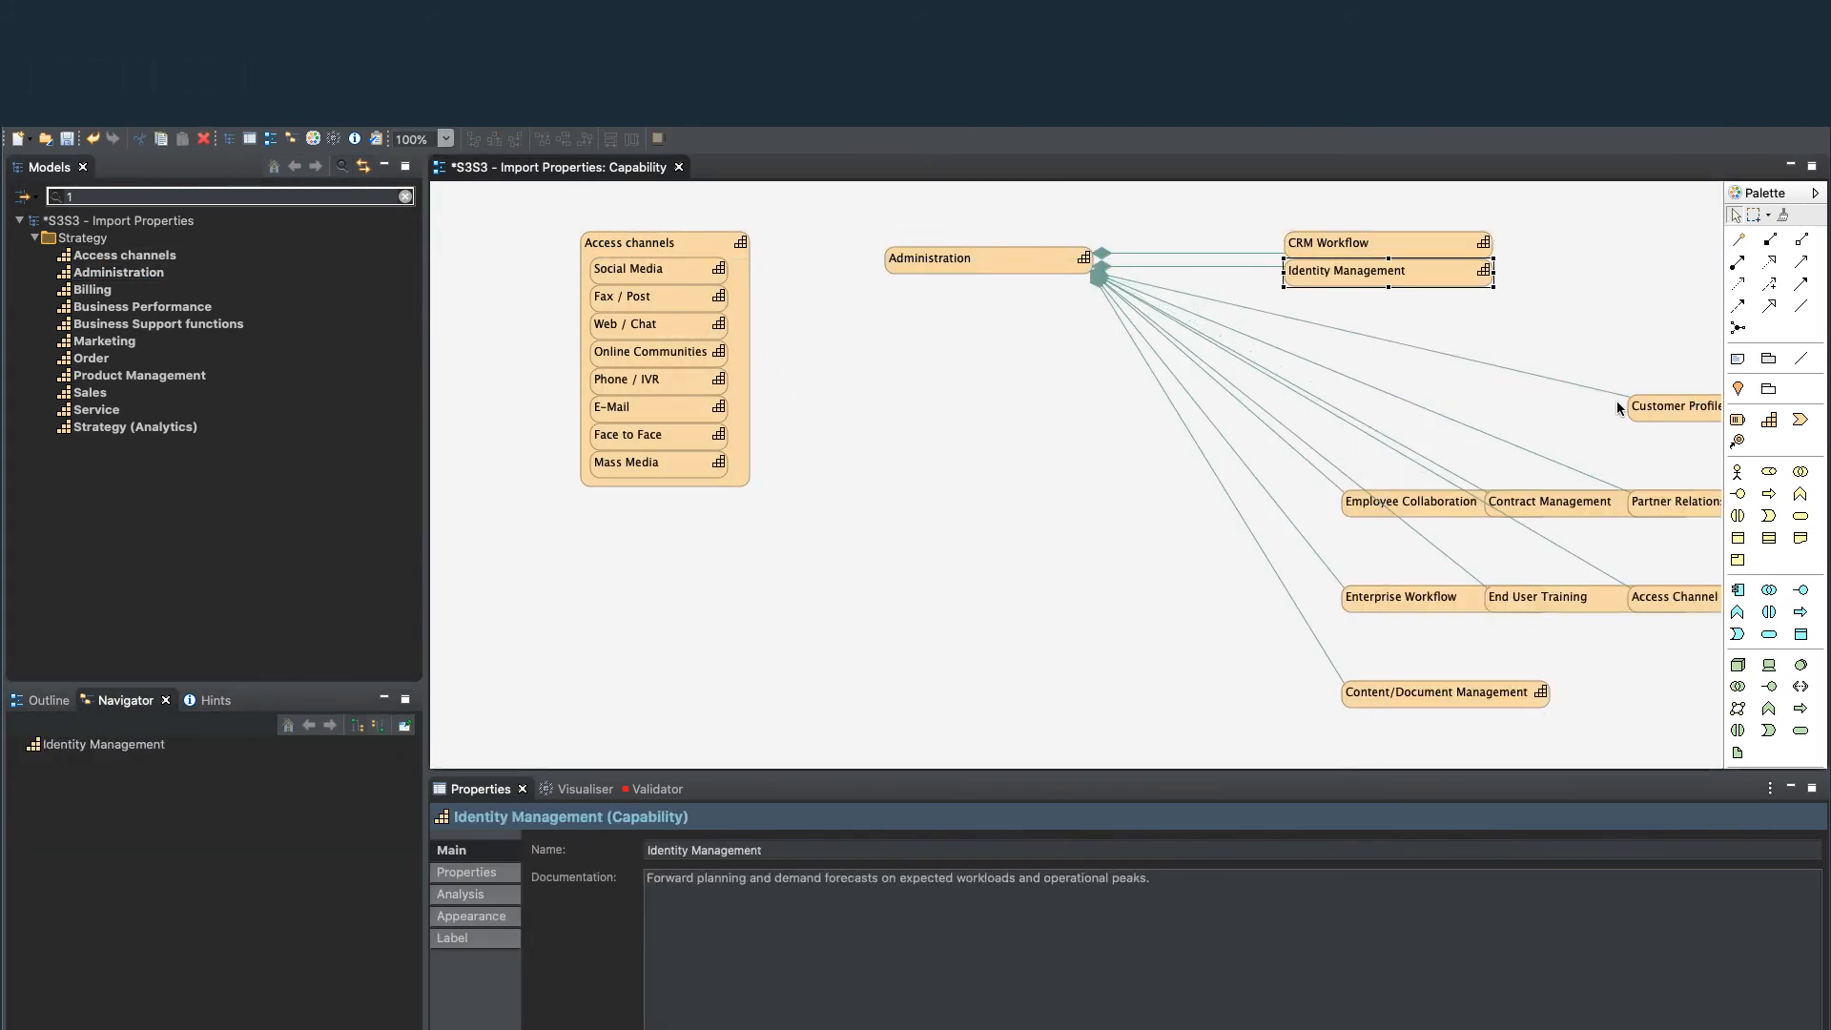
drag(1635, 408, 1291, 299)
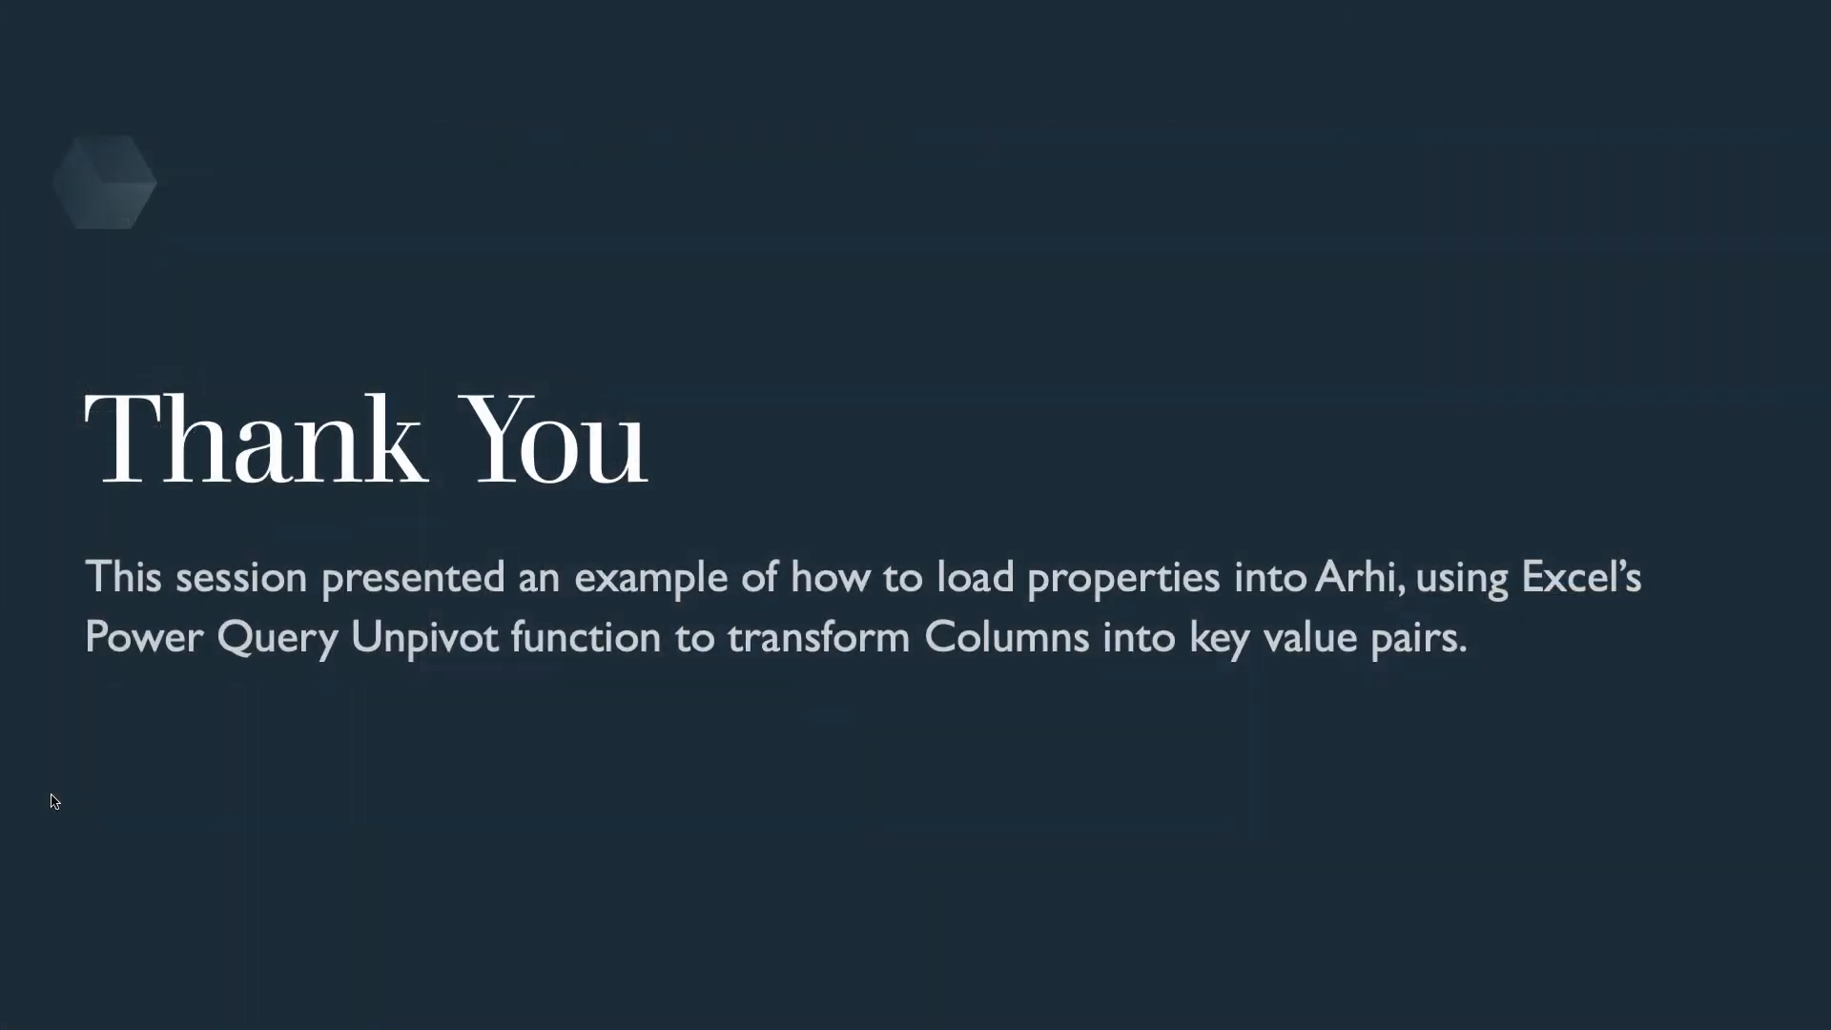